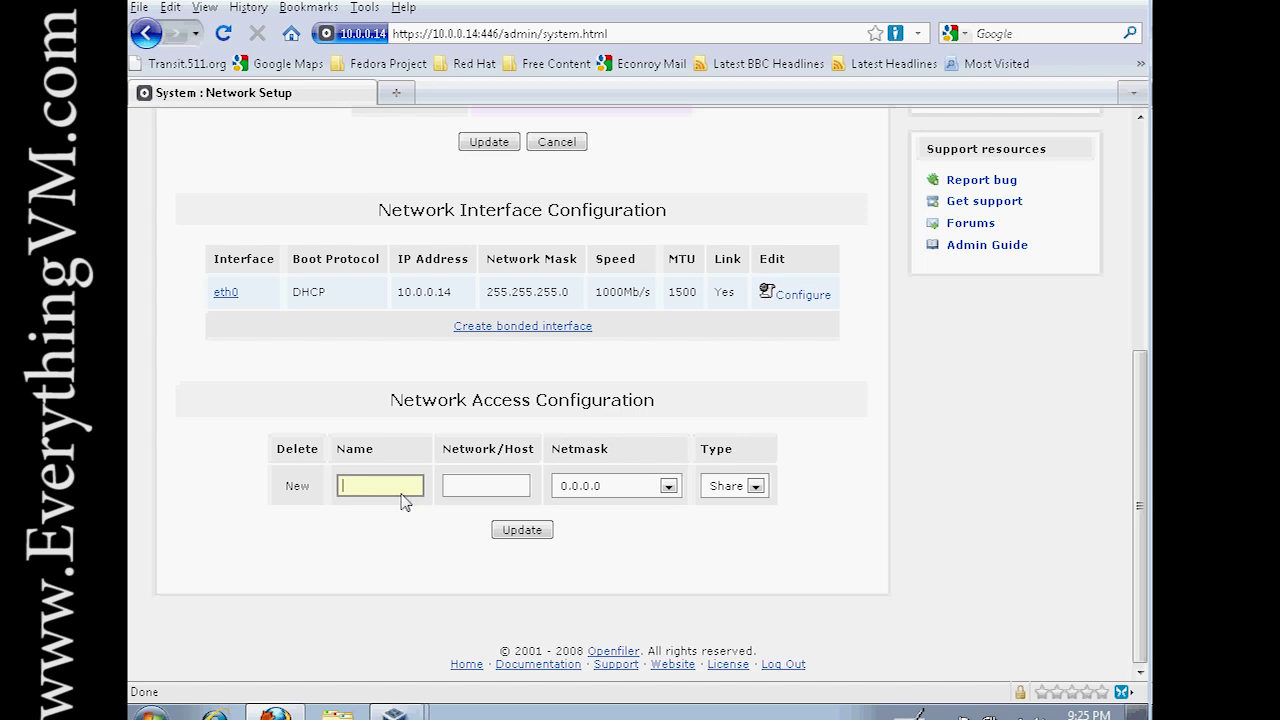
- Add a network access entry named server with network 10.0.0.0, netmask 255.0.0.0 and type Share
{"action": "type", "text": "server"}
{"action": "left_click", "coordinate": [478, 493]}
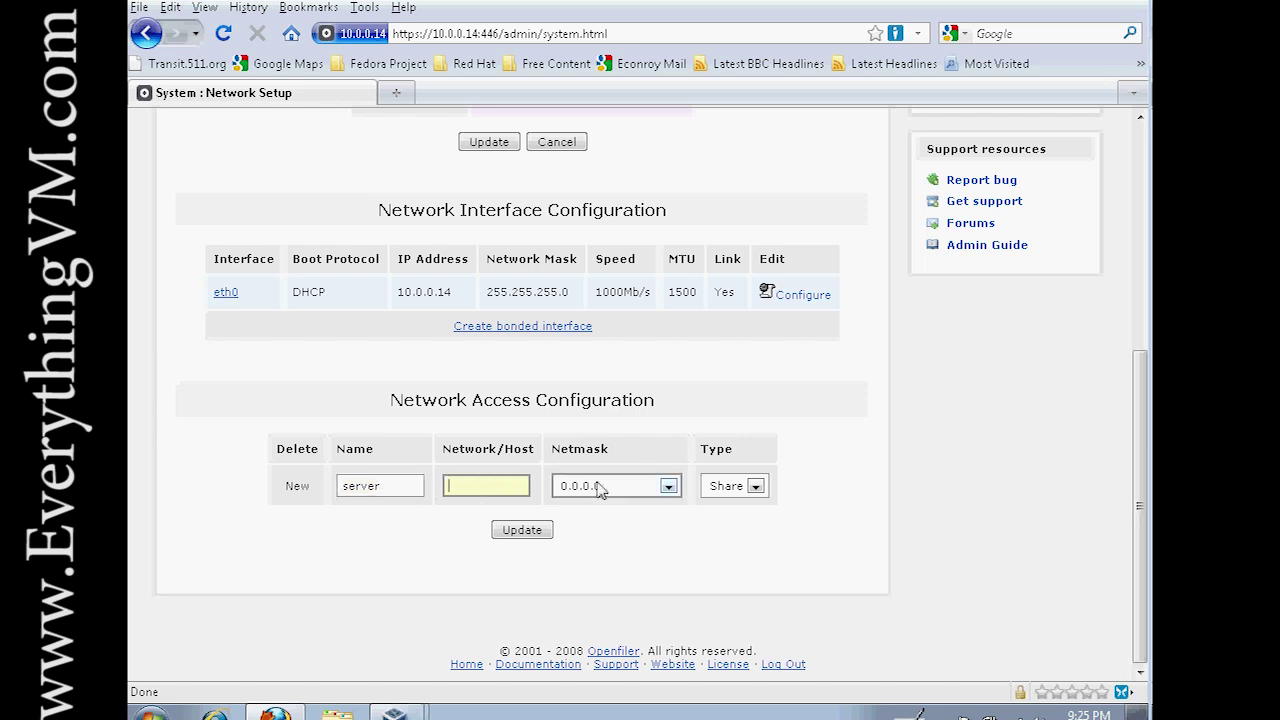
{"action": "type", "text": "10."}
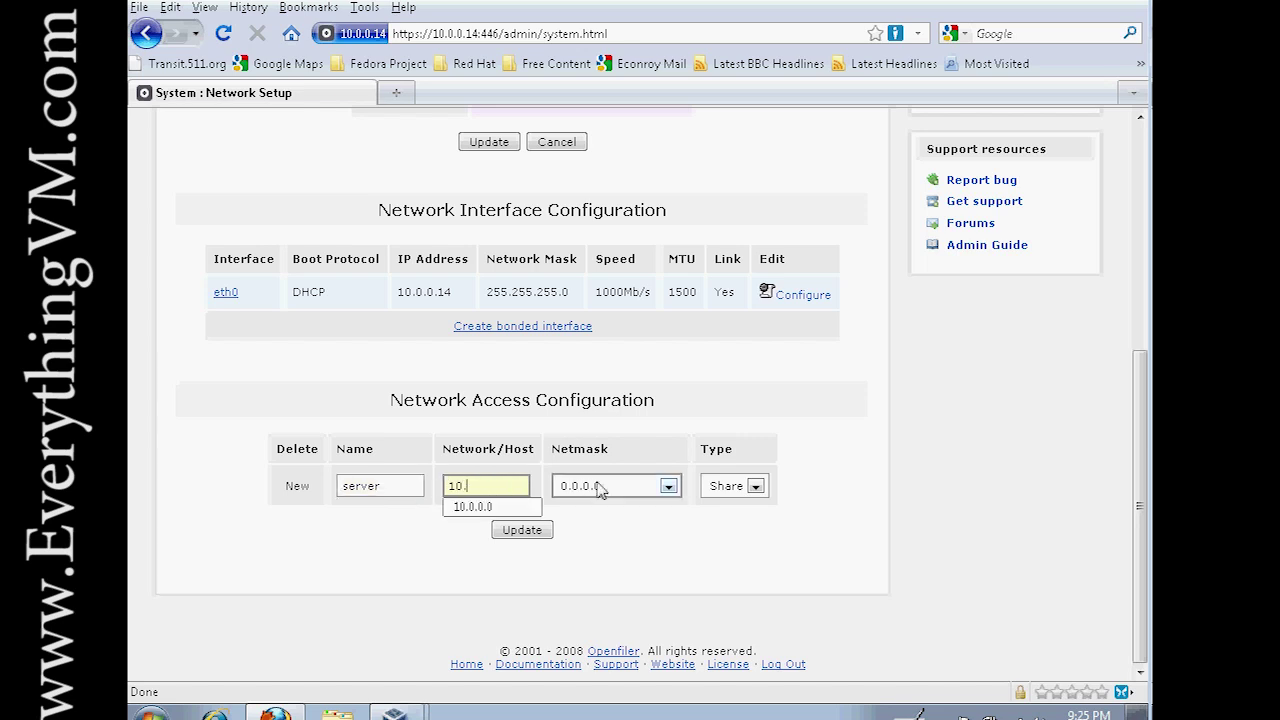
{"action": "left_click", "coordinate": [533, 503]}
{"action": "left_click", "coordinate": [668, 486]}
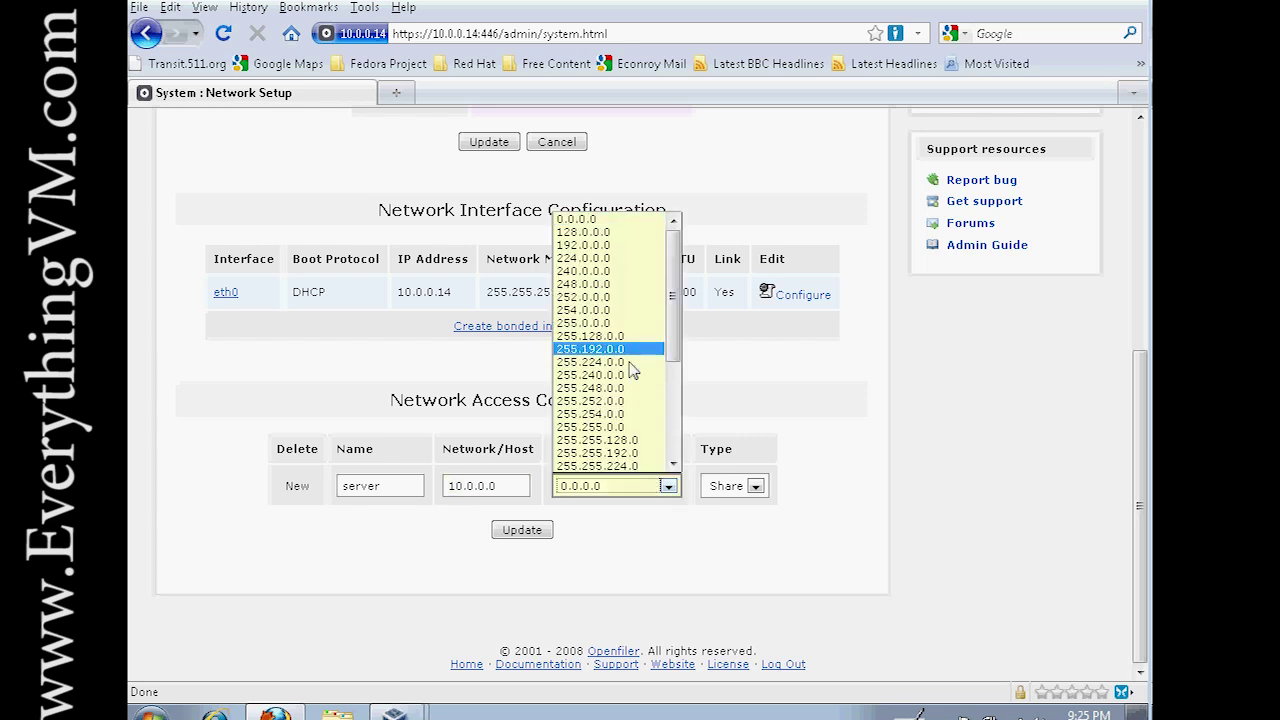
{"action": "left_click", "coordinate": [607, 323]}
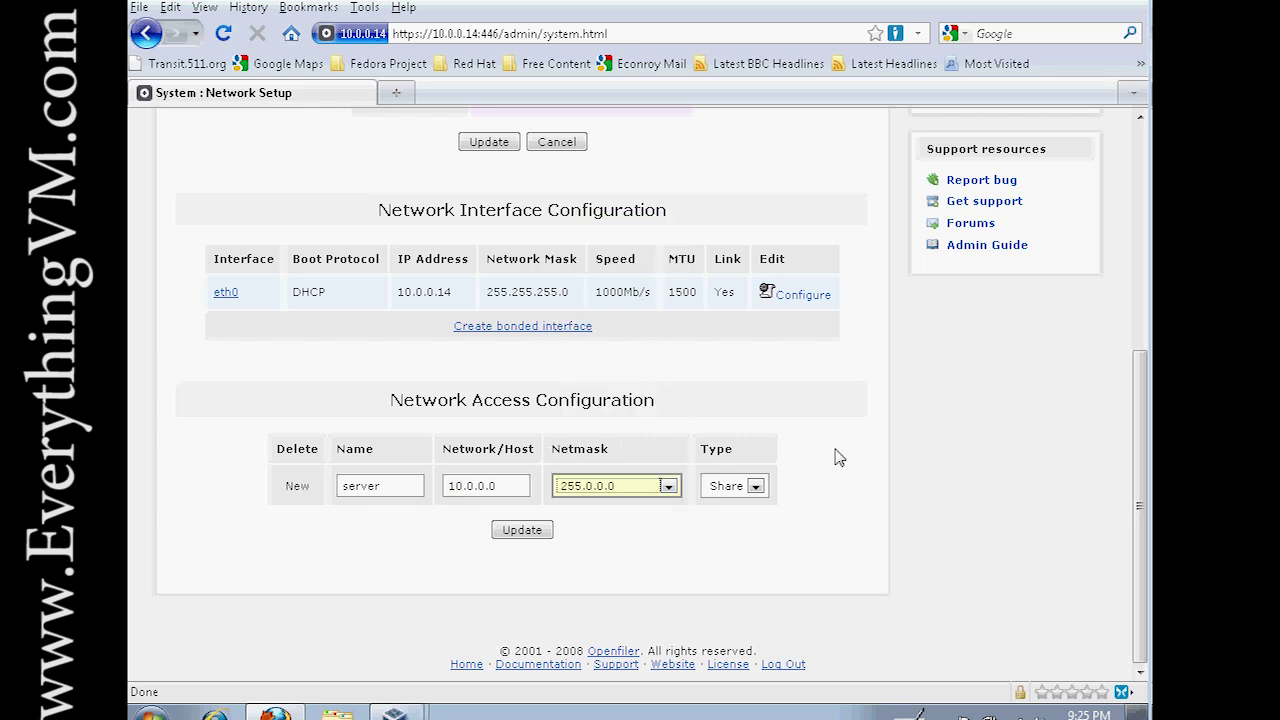
{"action": "left_click", "coordinate": [485, 494]}
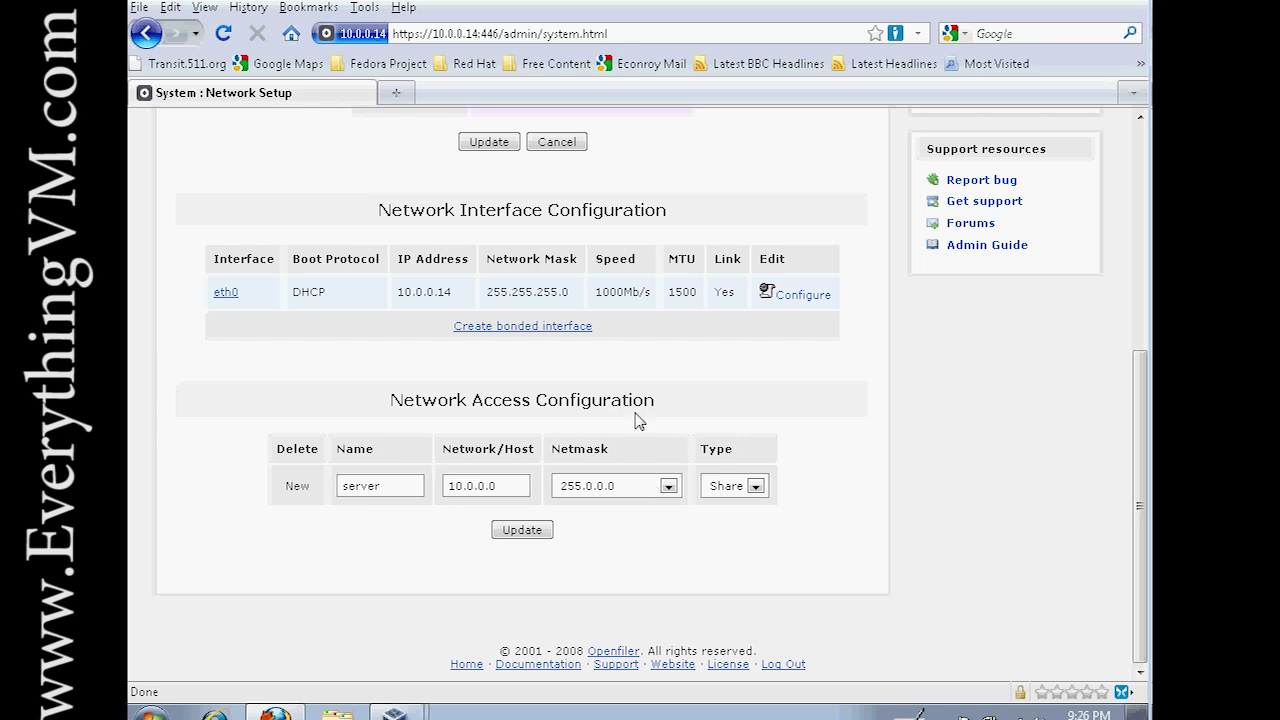
{"action": "left_click", "coordinate": [757, 487]}
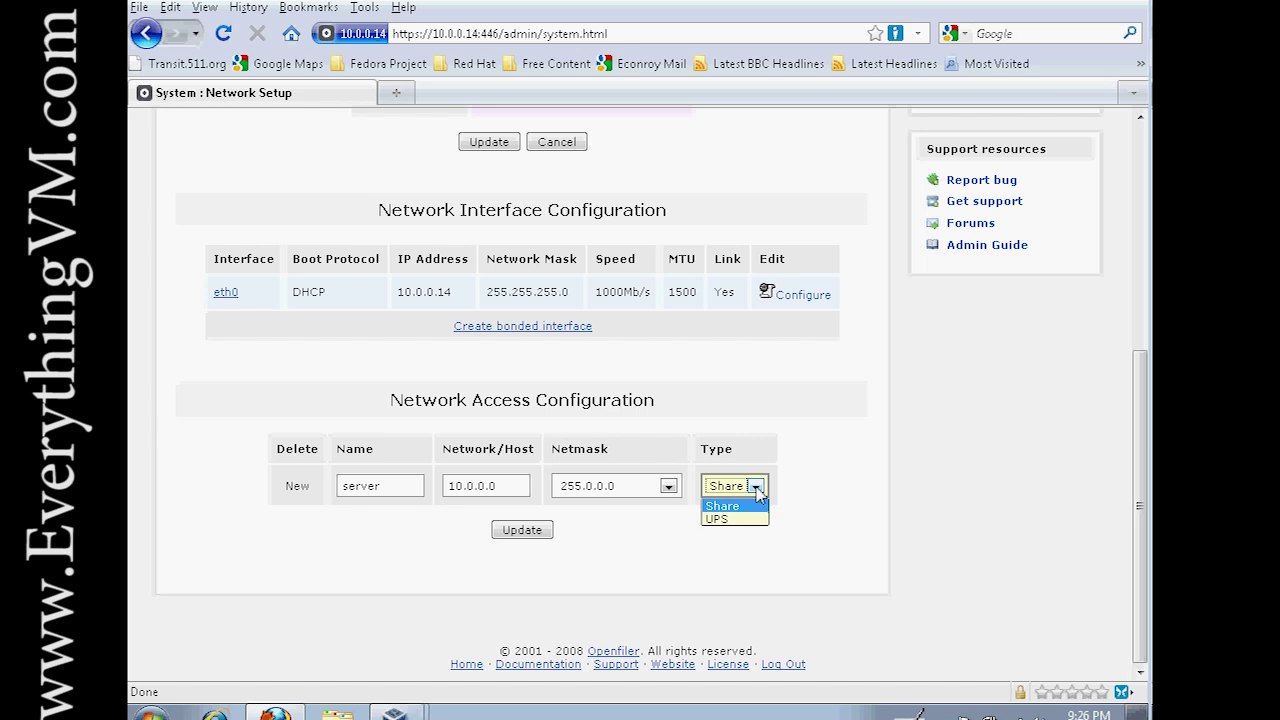
{"action": "left_click", "coordinate": [757, 490]}
{"action": "left_click", "coordinate": [510, 534]}
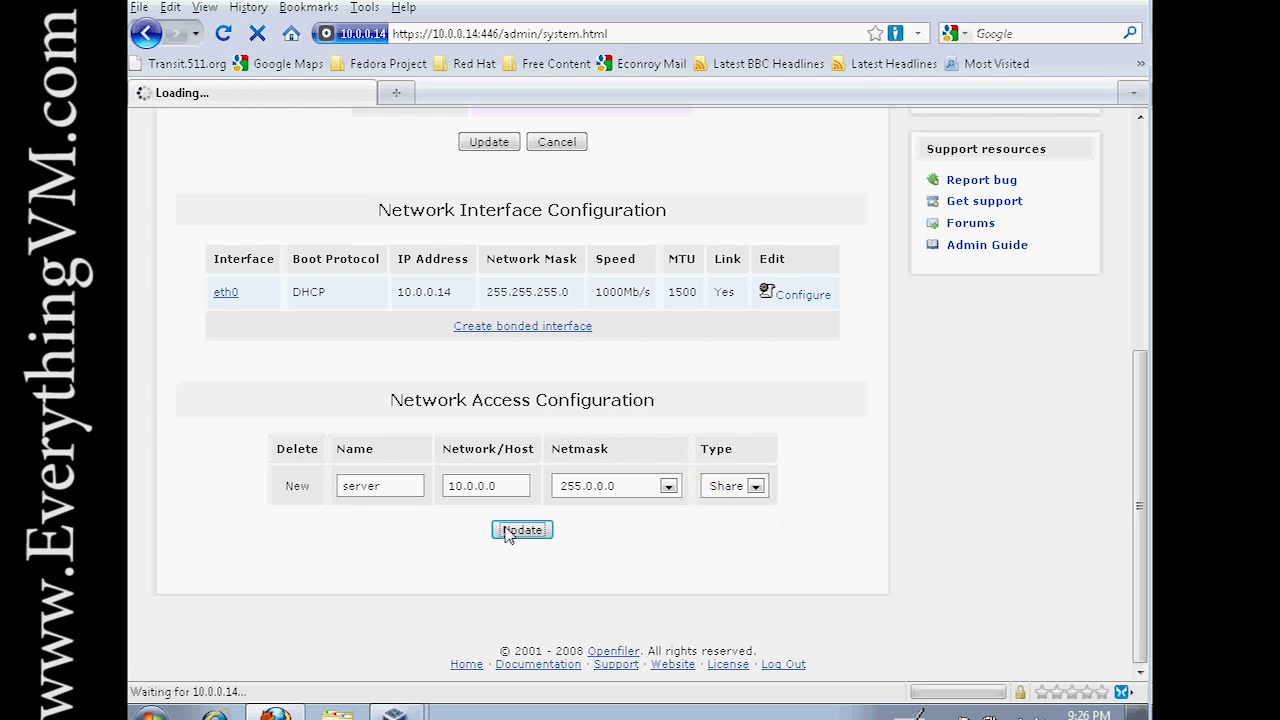
{"action": "scroll", "coordinate": [430, 483], "scroll_direction": "down", "scroll_amount": 6}
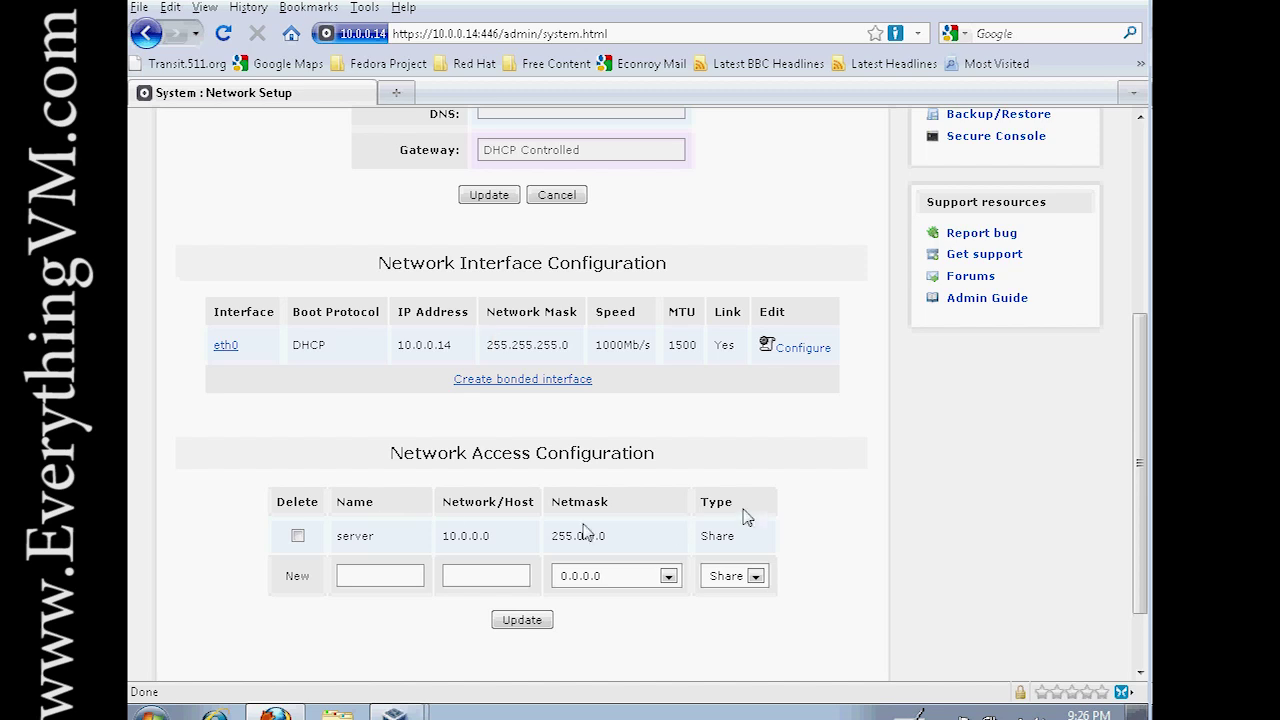
- Enable the SMB / CIFS server in the services list
{"action": "scroll", "coordinate": [766, 502], "scroll_direction": "up", "scroll_amount": 6}
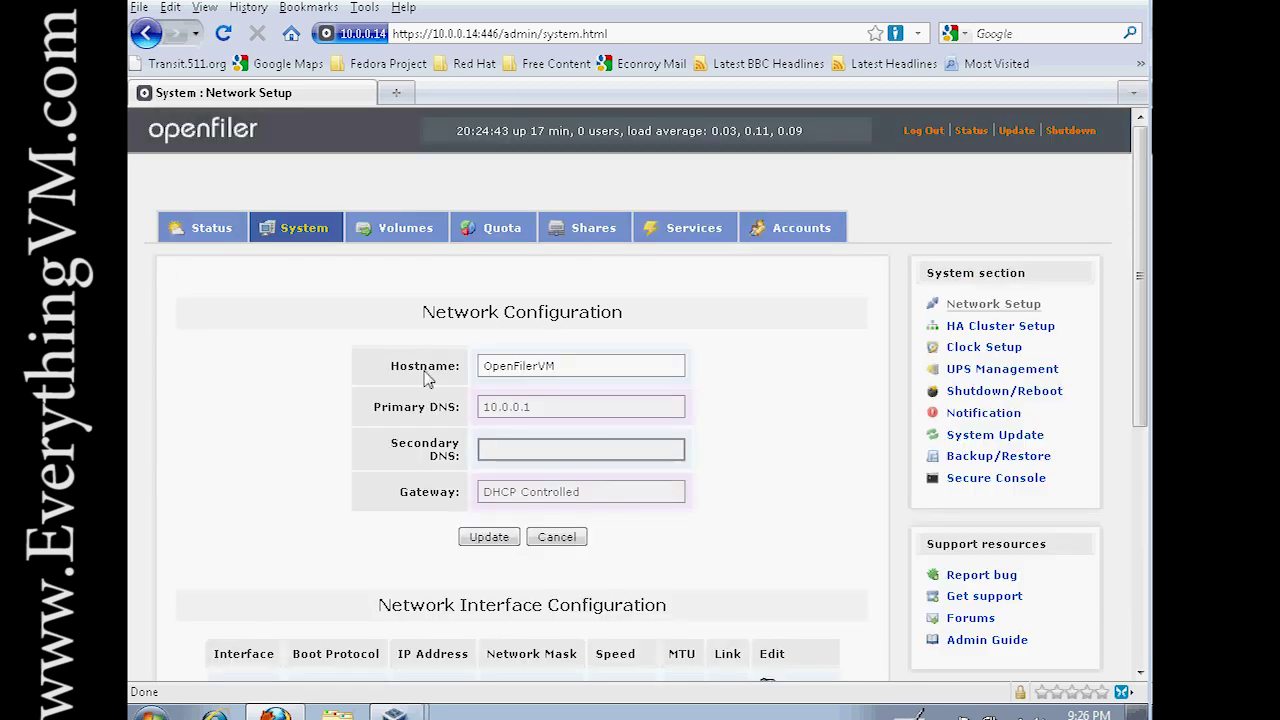
{"action": "left_click", "coordinate": [695, 232]}
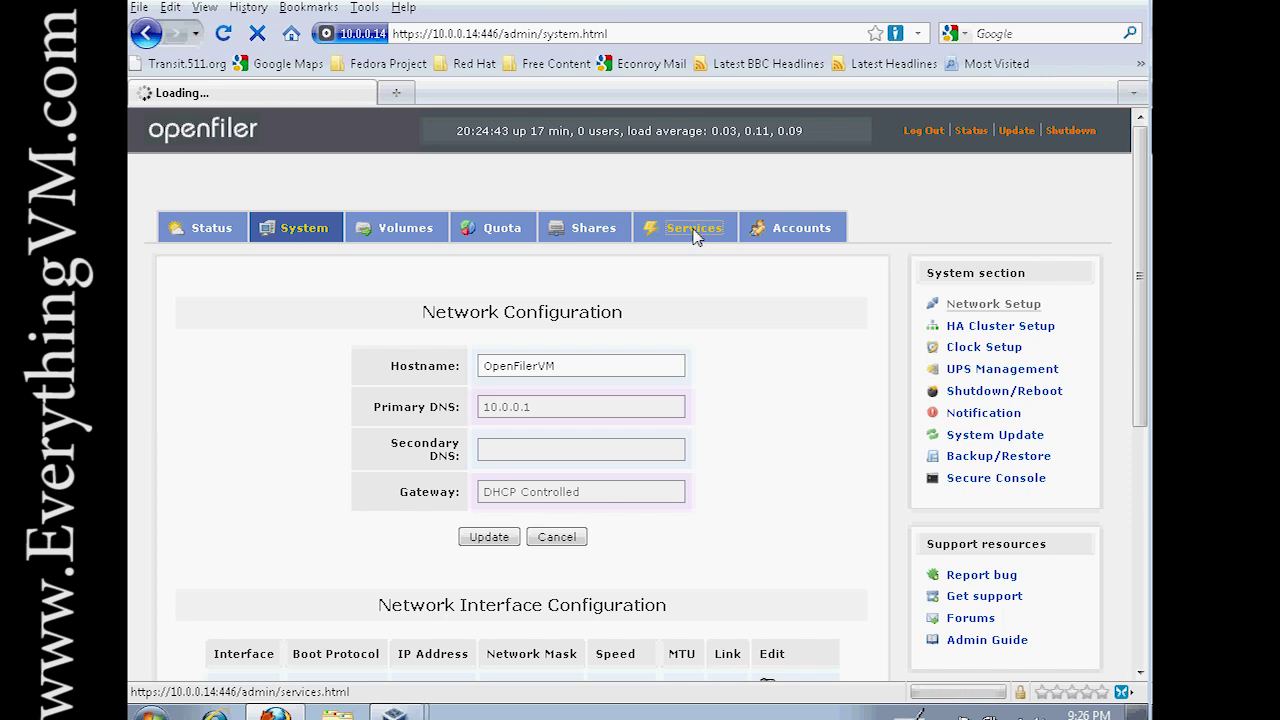
{"action": "scroll", "coordinate": [537, 314], "scroll_direction": "down", "scroll_amount": 2}
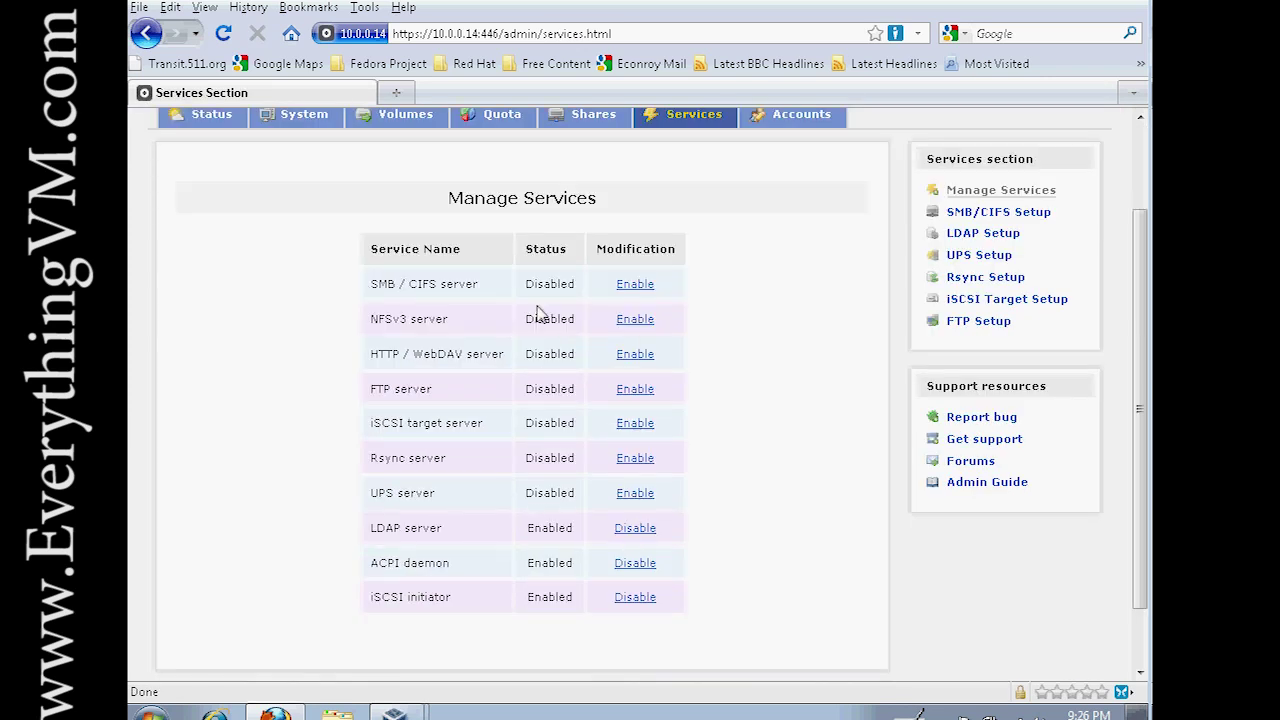
{"action": "left_click_drag", "start_coordinate": [370, 284], "coordinate": [478, 285]}
{"action": "left_click", "coordinate": [724, 301]}
{"action": "left_click", "coordinate": [634, 285]}
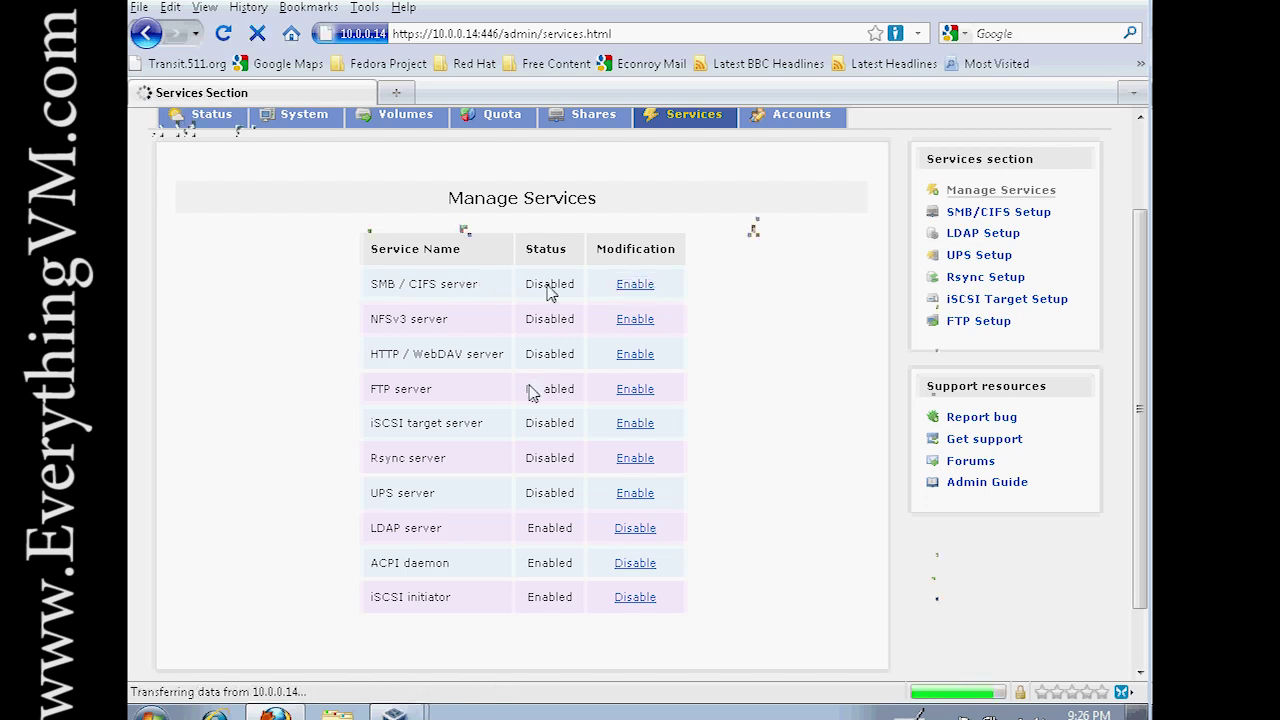
- Enable the iSCSI target server service
{"action": "scroll", "coordinate": [528, 393], "scroll_direction": "down", "scroll_amount": 2}
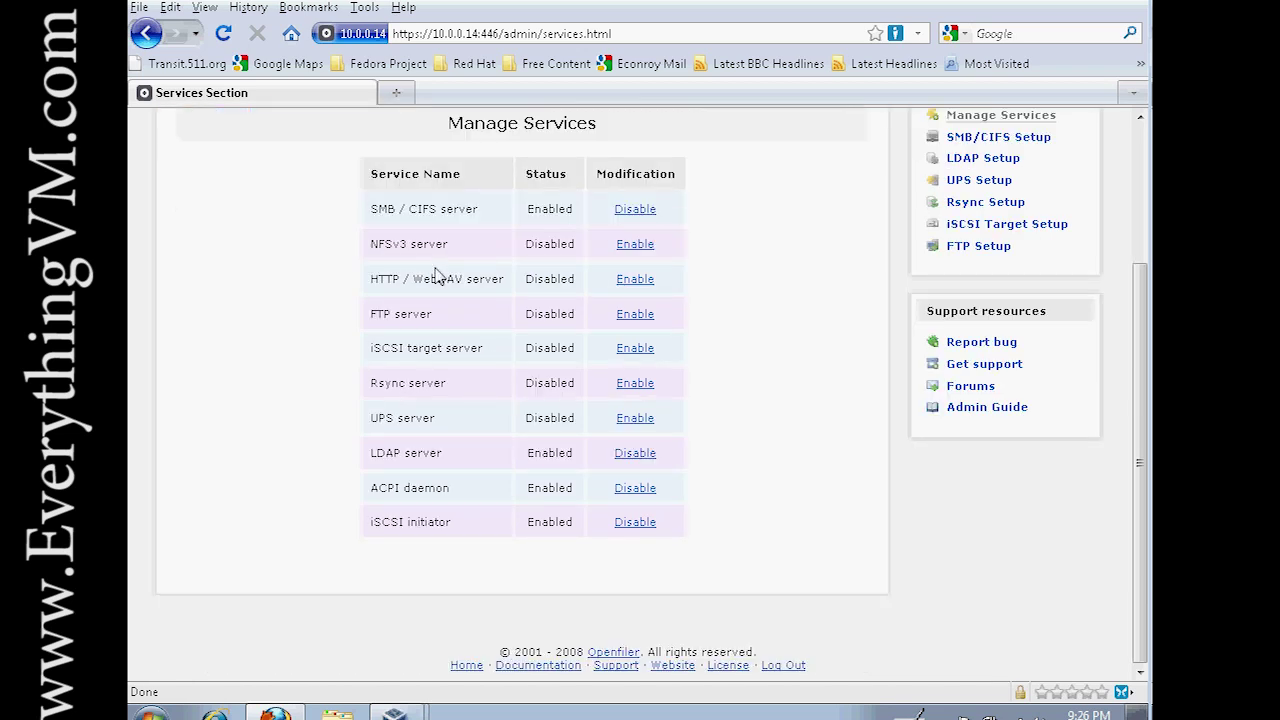
{"action": "left_click", "coordinate": [630, 358]}
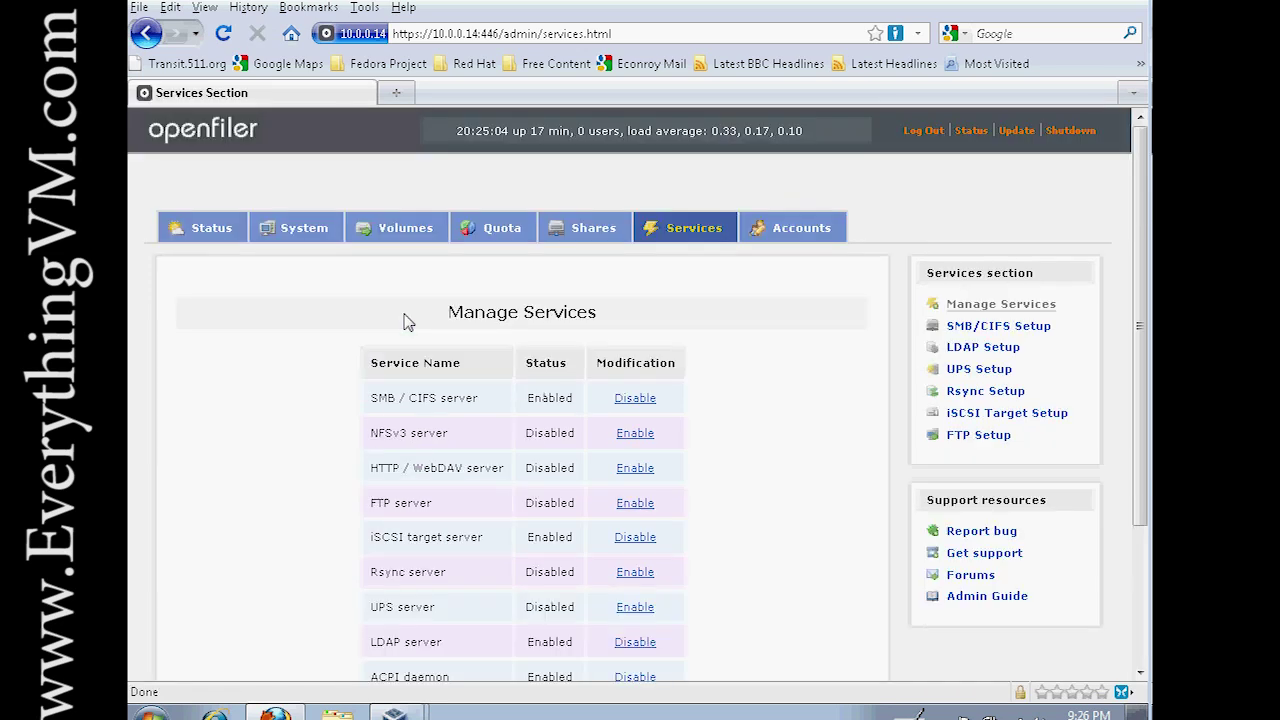
{"action": "scroll", "coordinate": [470, 355], "scroll_direction": "down", "scroll_amount": 2}
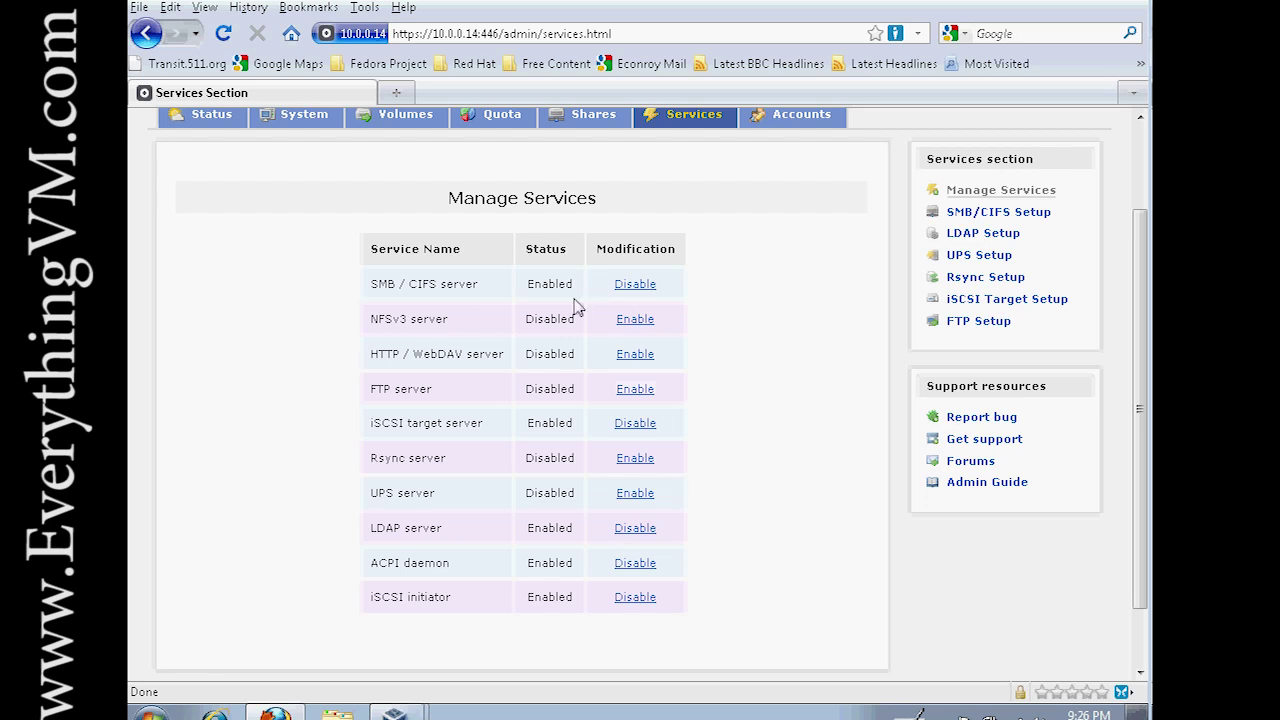
- Create a sub-folder named myShare inside the my file share volume of volgroup1
{"action": "scroll", "coordinate": [566, 256], "scroll_direction": "up", "scroll_amount": 2}
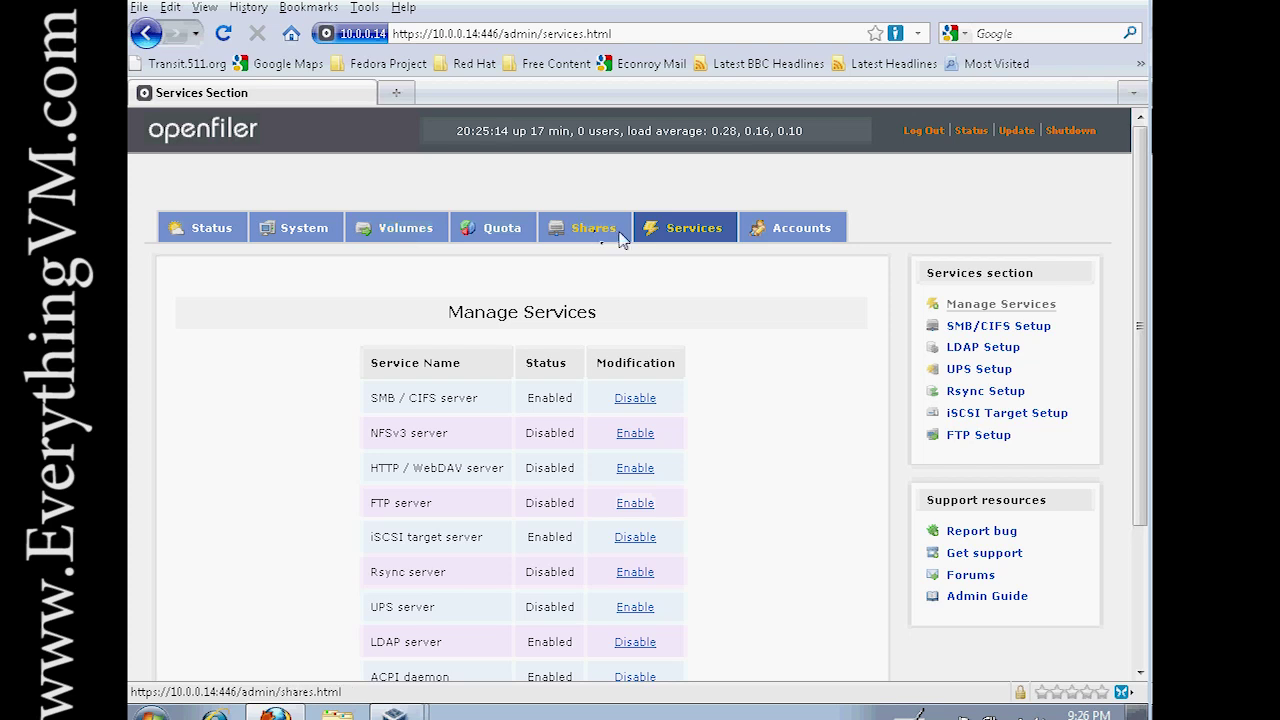
{"action": "left_click", "coordinate": [597, 236]}
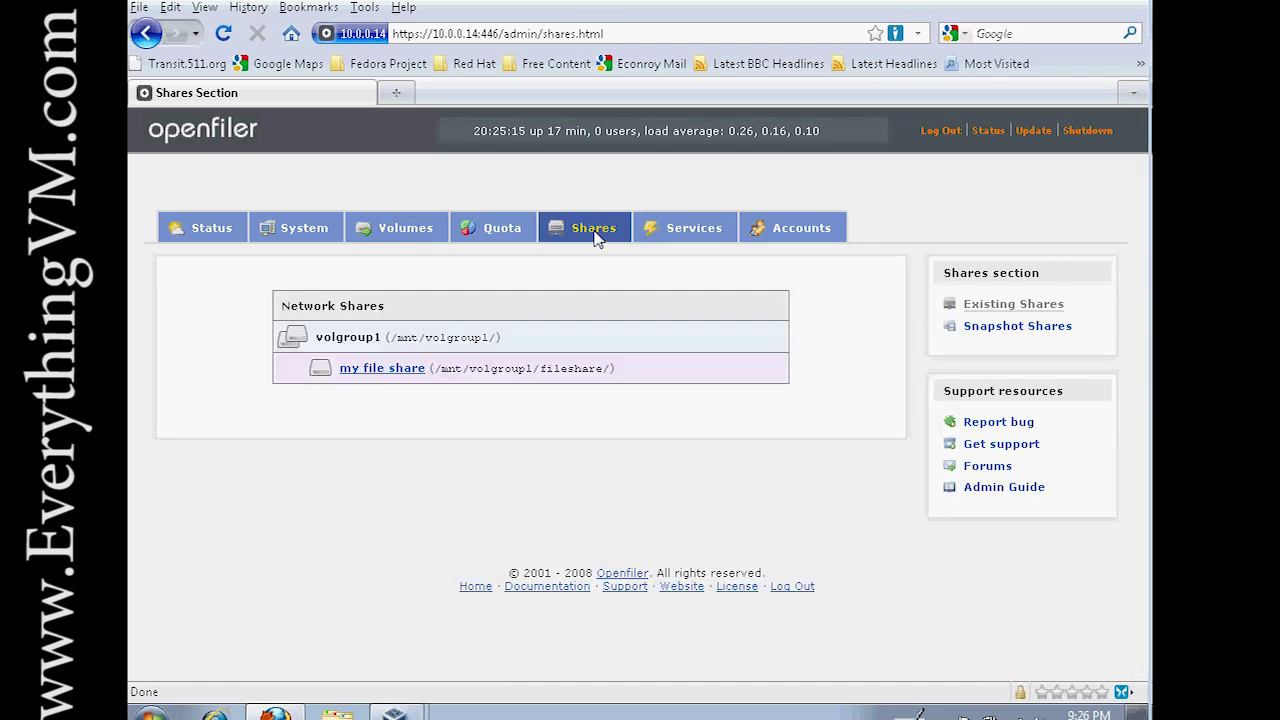
{"action": "left_click", "coordinate": [398, 370]}
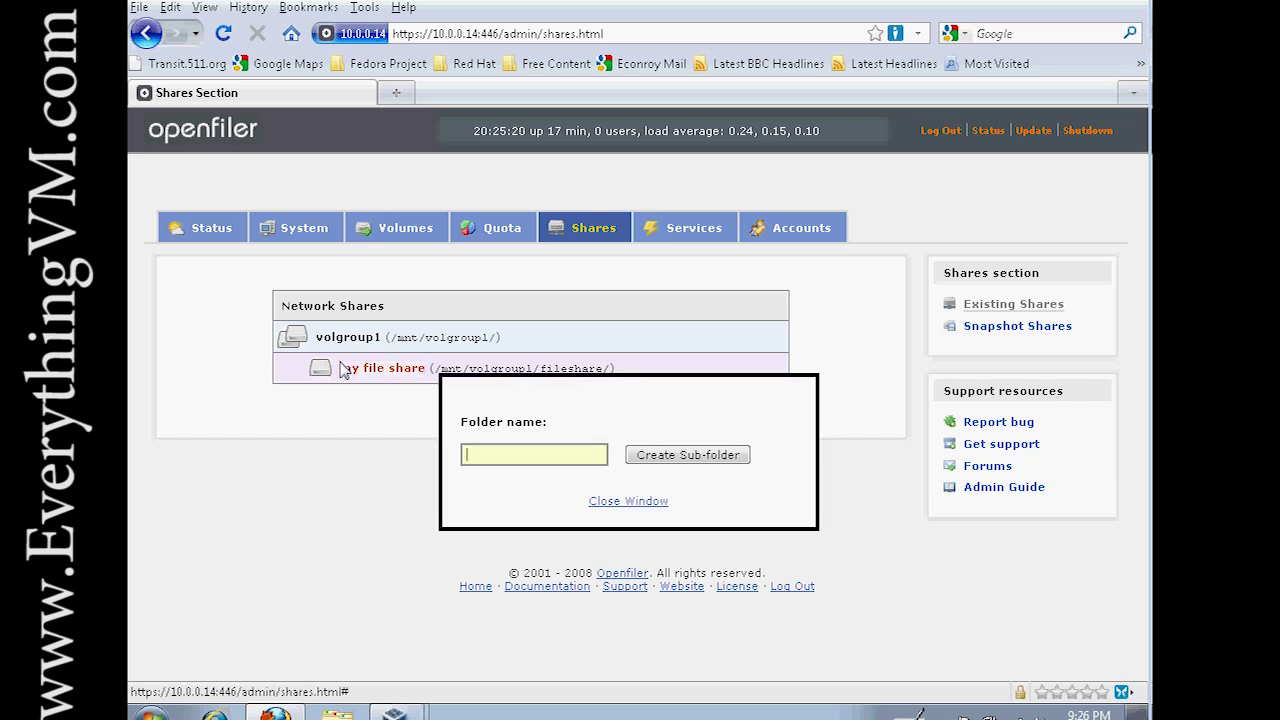
{"action": "left_click", "coordinate": [507, 455]}
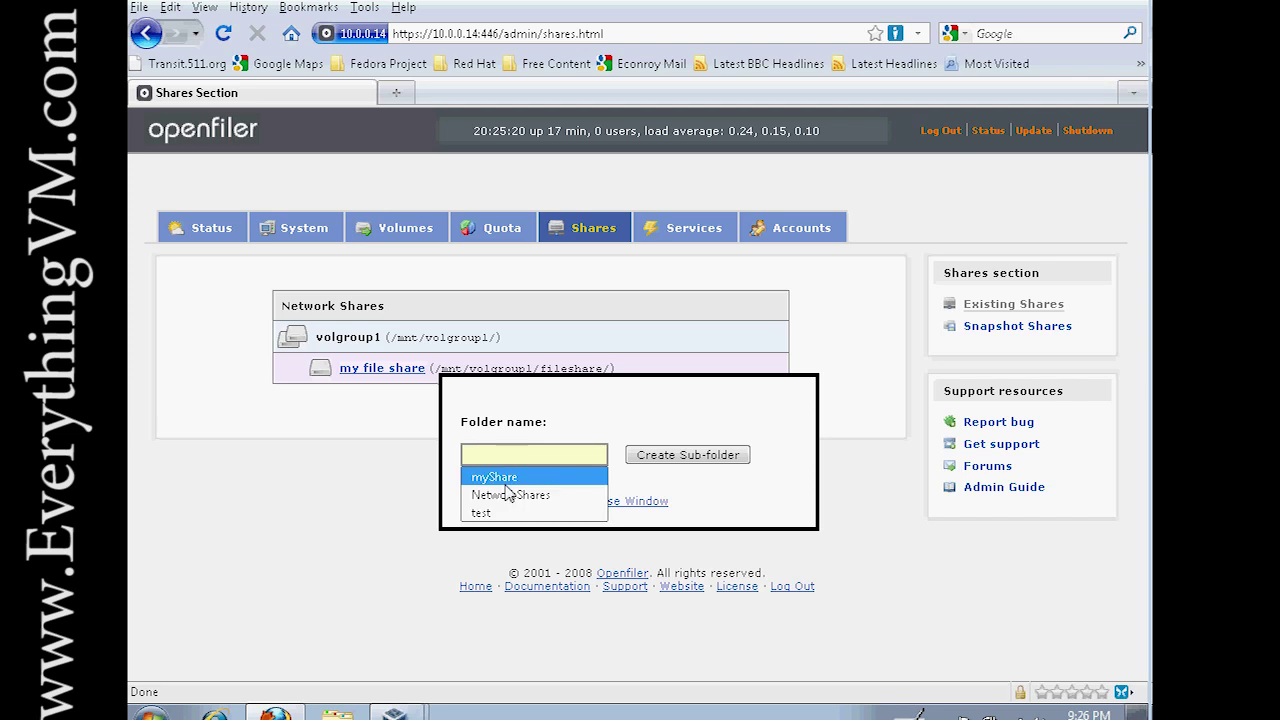
{"action": "left_click", "coordinate": [506, 481]}
{"action": "left_click", "coordinate": [546, 458]}
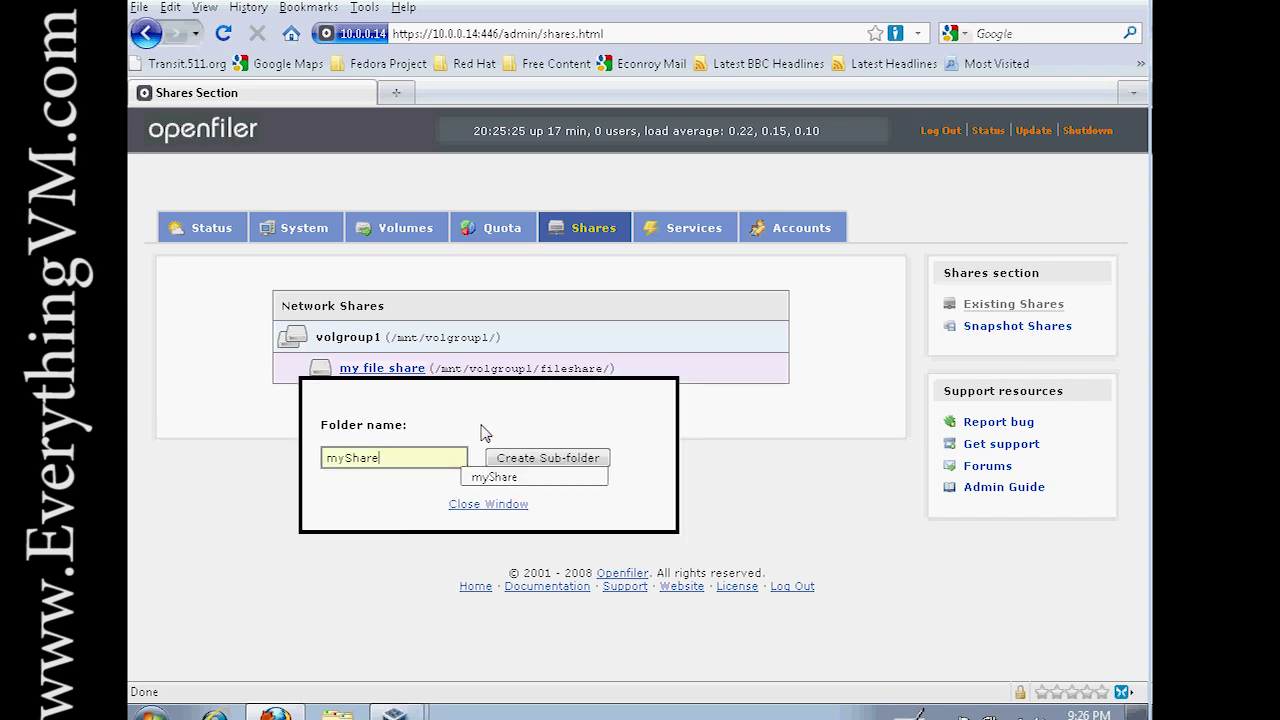
{"action": "left_click", "coordinate": [446, 425]}
{"action": "left_click_drag", "start_coordinate": [447, 425], "coordinate": [579, 414]}
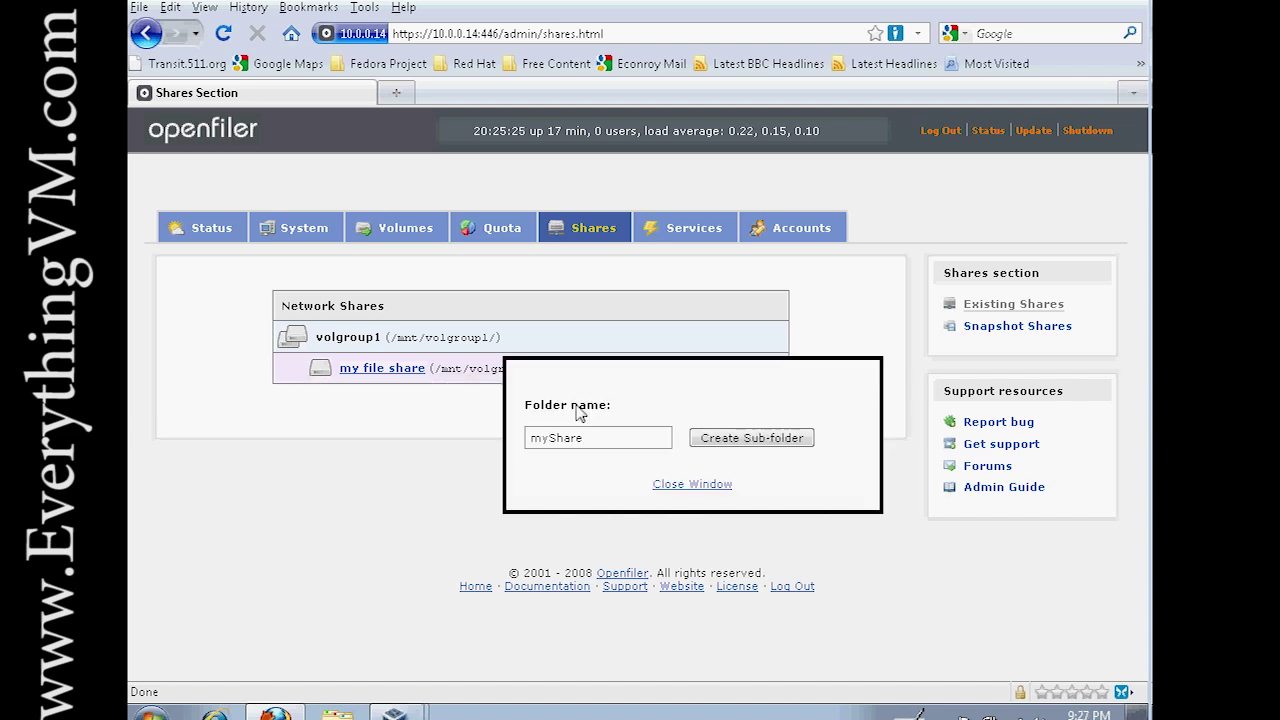
{"action": "left_click", "coordinate": [718, 442]}
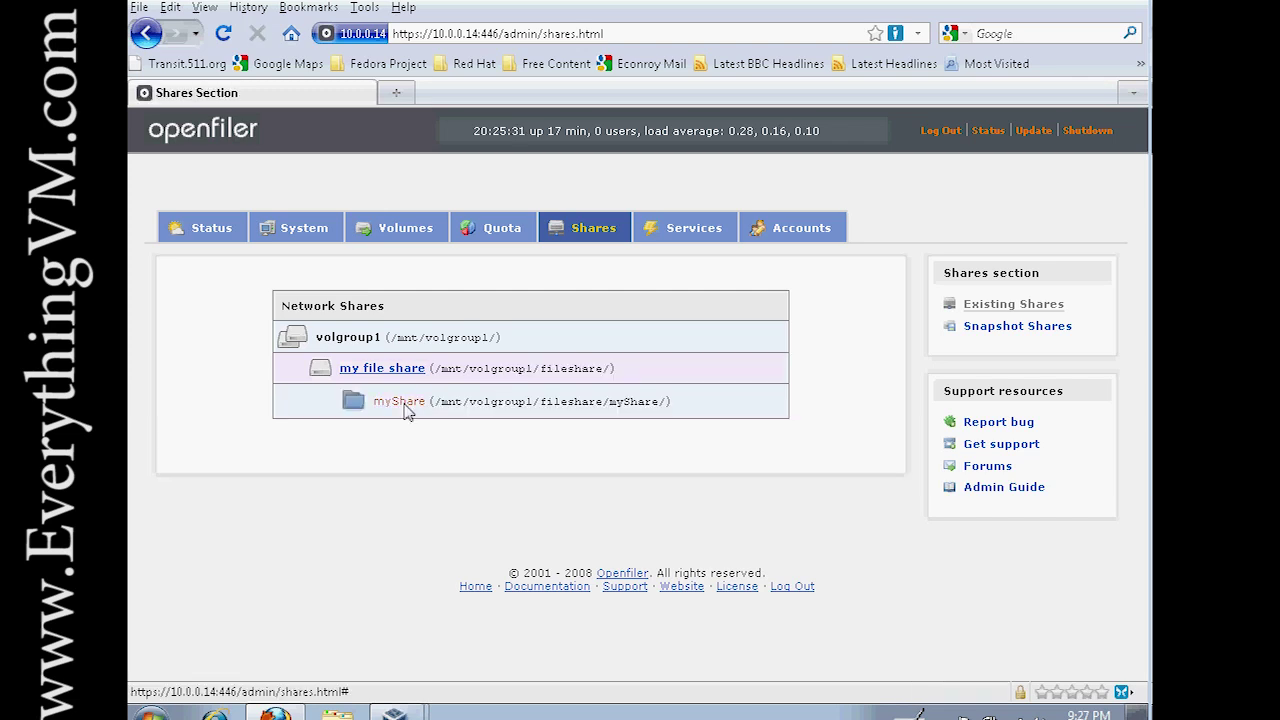
- Turn the myShare folder into a network share
{"action": "left_click", "coordinate": [396, 402]}
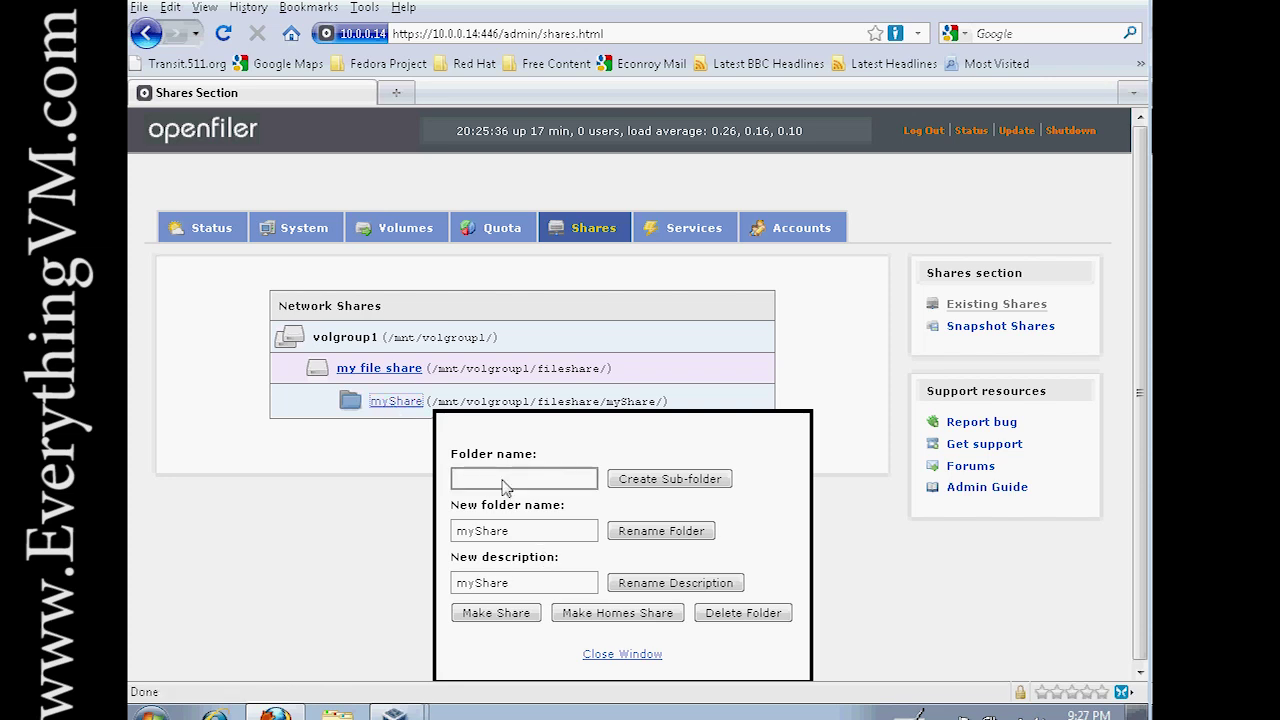
{"action": "left_click", "coordinate": [558, 534]}
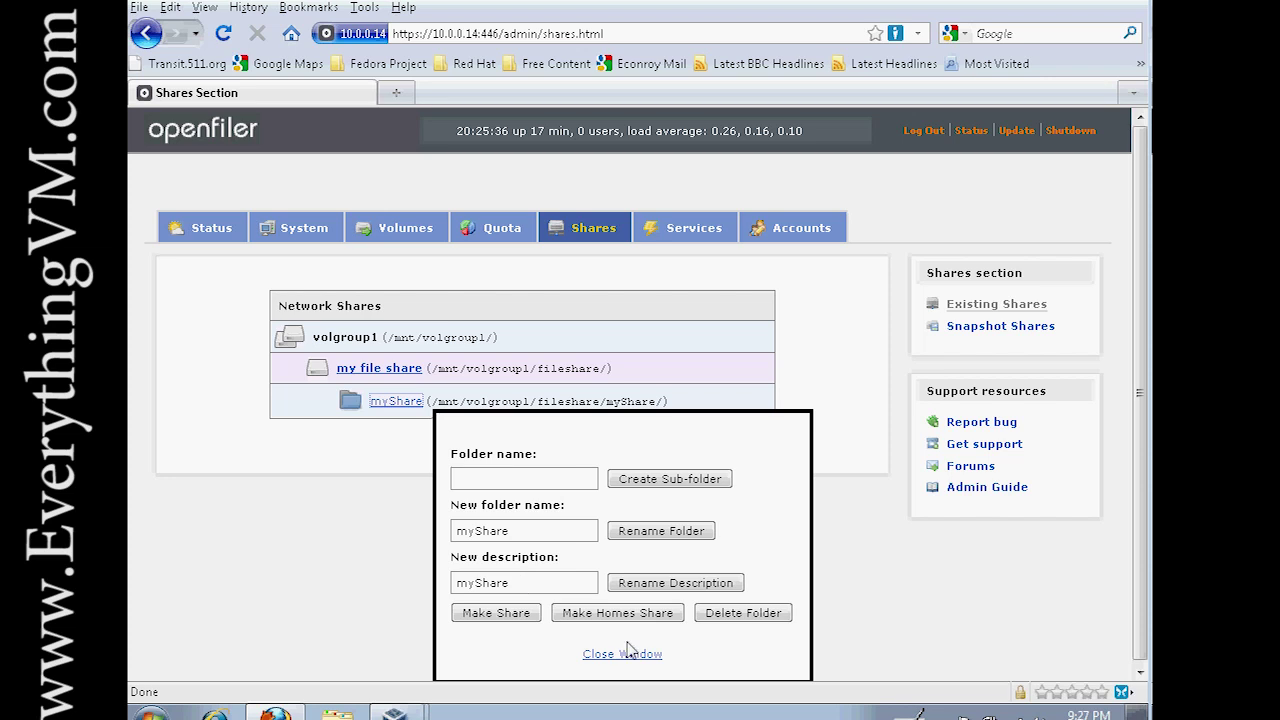
{"action": "left_click", "coordinate": [518, 620]}
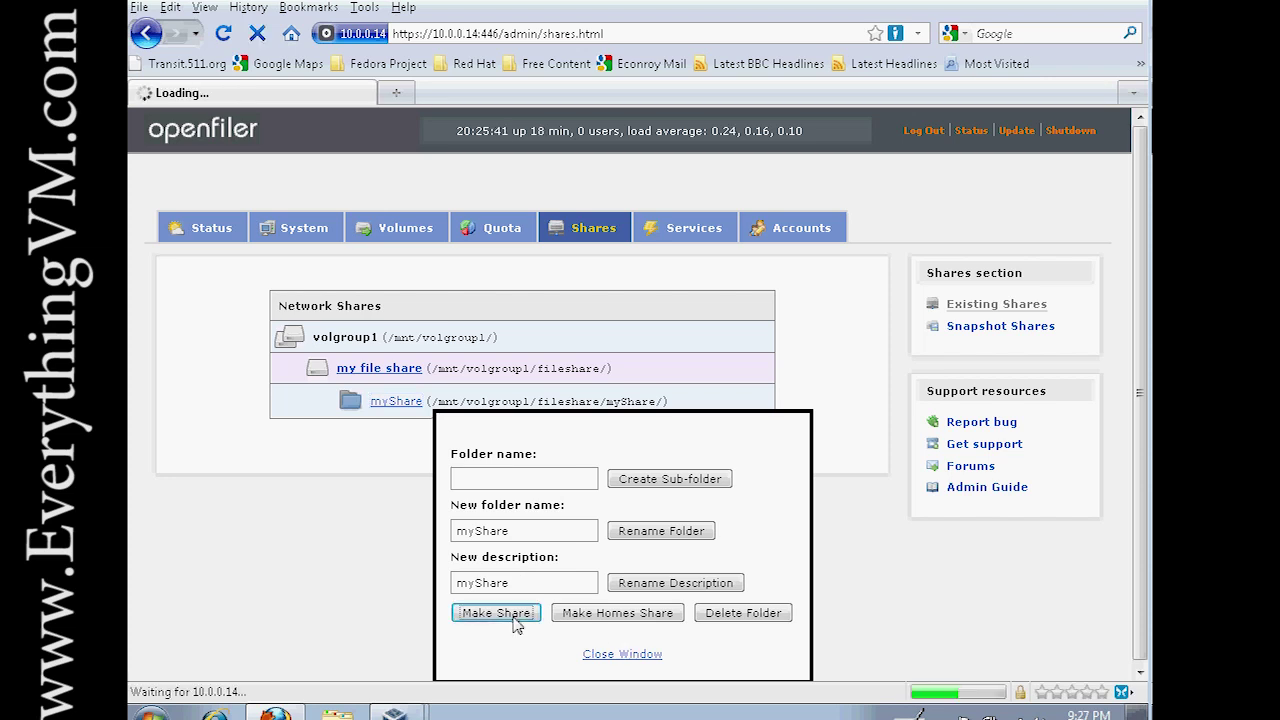
- Select the normal users group as myShare's primary group (PG) with read-write (RW) access
{"action": "scroll", "coordinate": [516, 625], "scroll_direction": "down", "scroll_amount": 4}
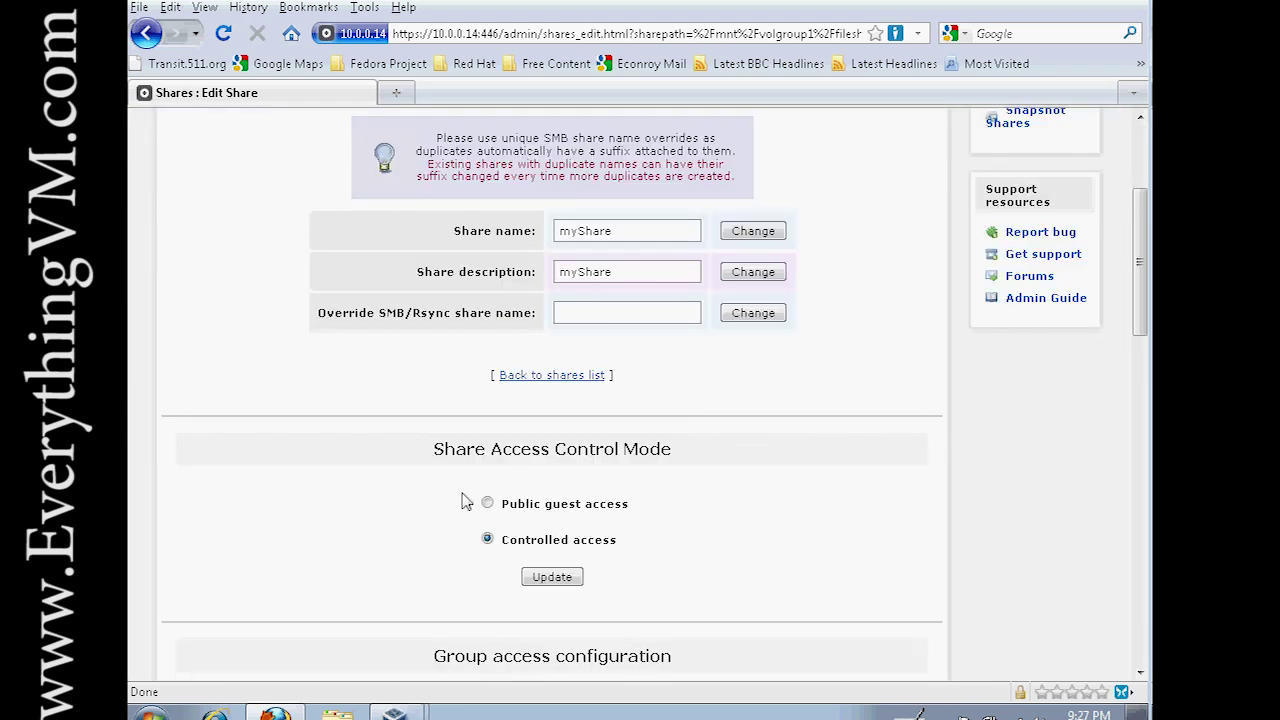
{"action": "scroll", "coordinate": [450, 512], "scroll_direction": "down", "scroll_amount": 6}
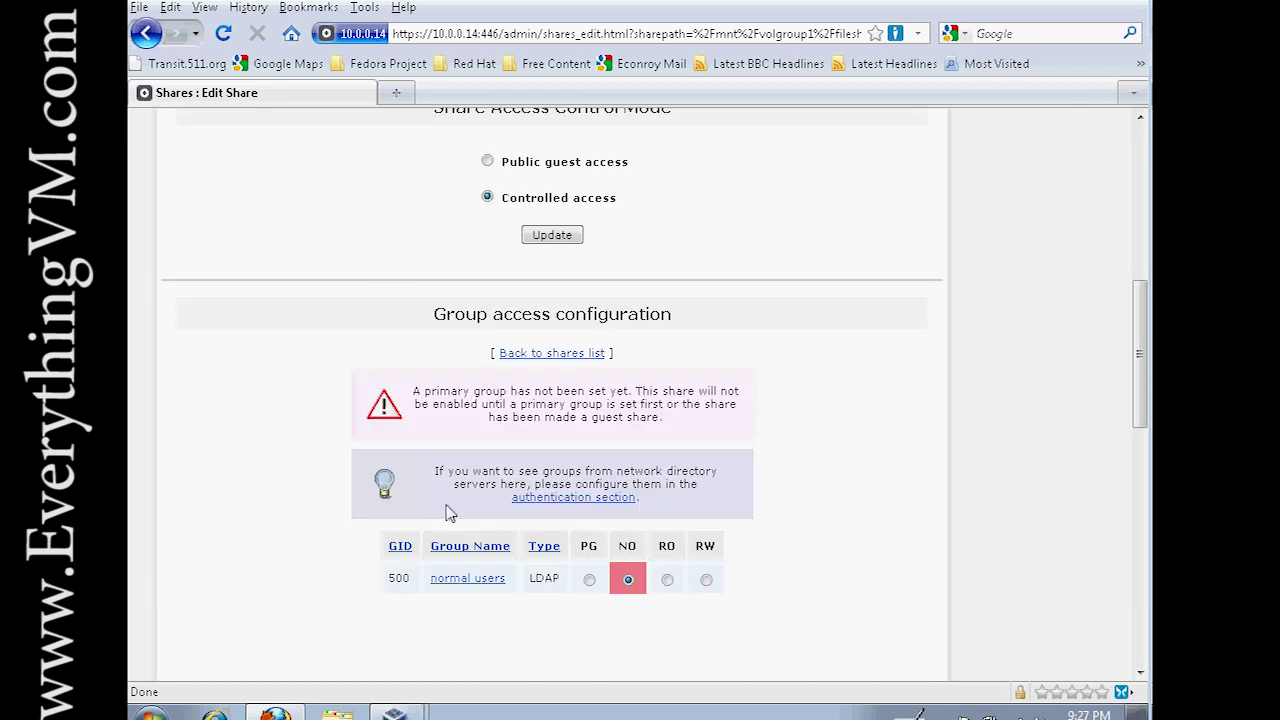
{"action": "scroll", "coordinate": [448, 512], "scroll_direction": "down", "scroll_amount": 4}
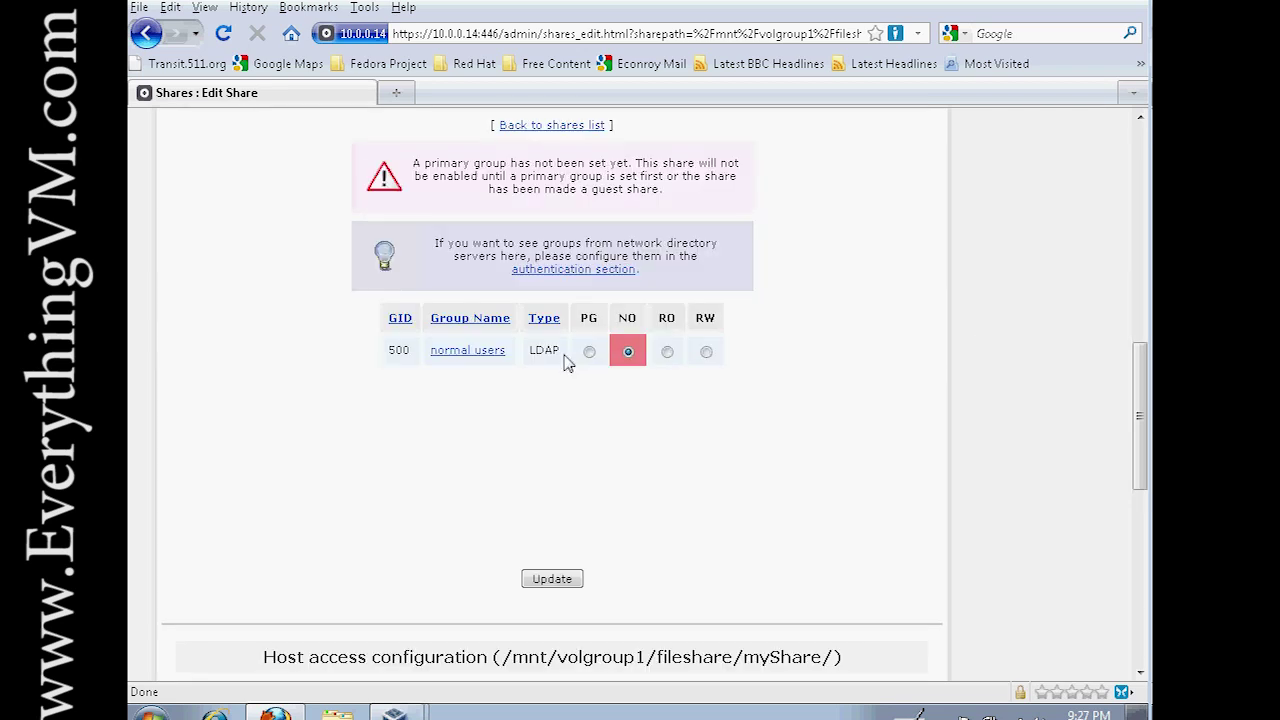
{"action": "left_click", "coordinate": [589, 352]}
{"action": "left_click", "coordinate": [705, 352]}
- Give the server network read-write (RW) access to myShare over SMB/CIFS and NFS, and apply the host access configuration
{"action": "scroll", "coordinate": [620, 428], "scroll_direction": "down", "scroll_amount": 8}
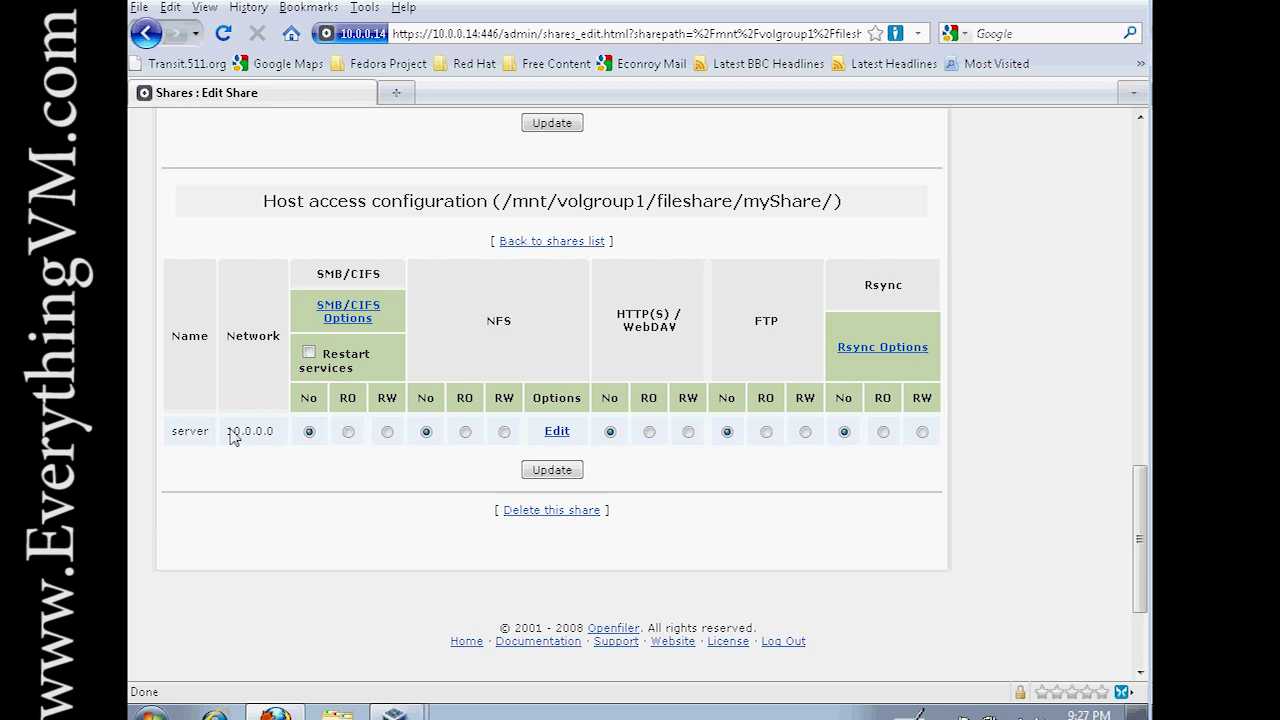
{"action": "left_click", "coordinate": [387, 431]}
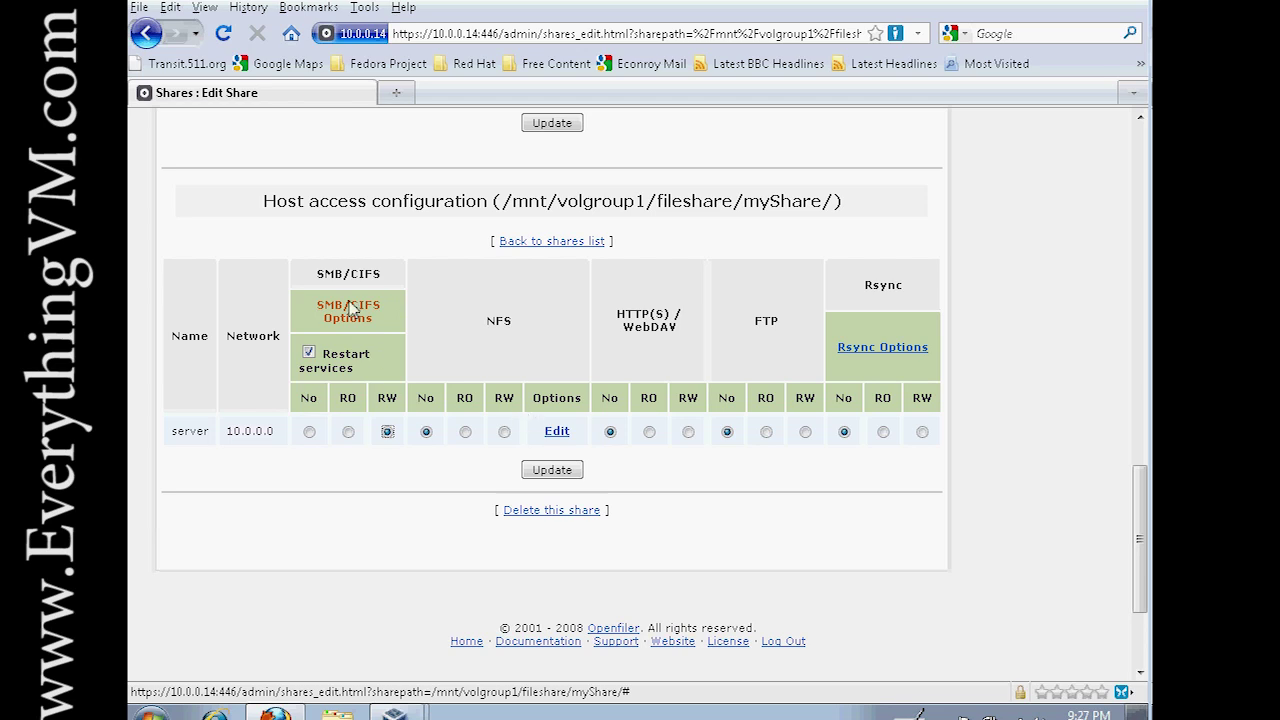
{"action": "left_click", "coordinate": [504, 431]}
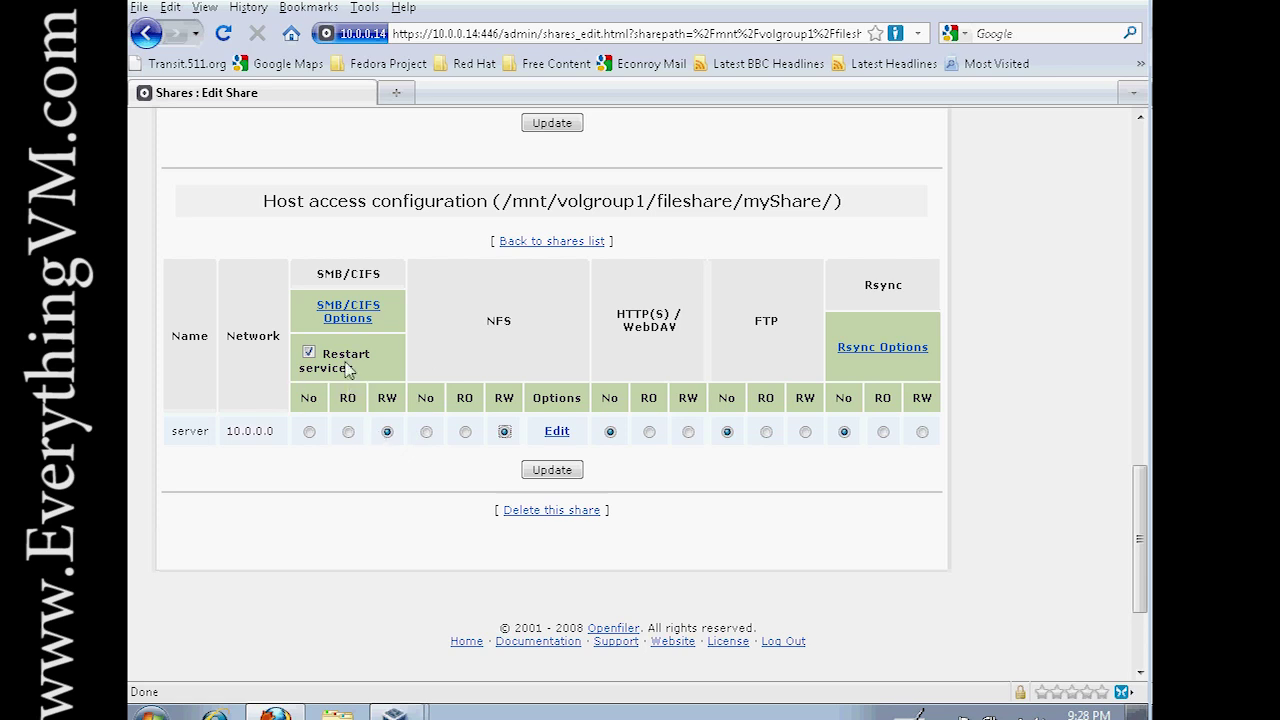
{"action": "scroll", "coordinate": [551, 415], "scroll_direction": "up", "scroll_amount": 4}
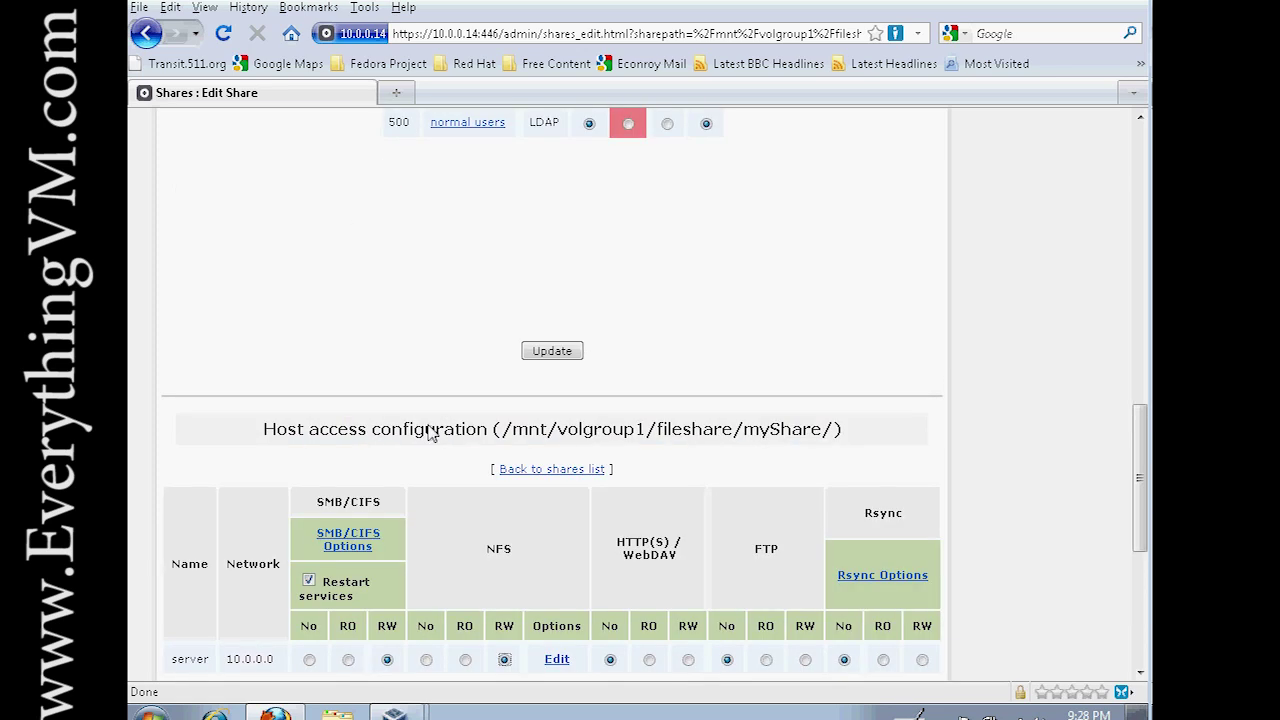
{"action": "scroll", "coordinate": [643, 350], "scroll_direction": "up", "scroll_amount": 4}
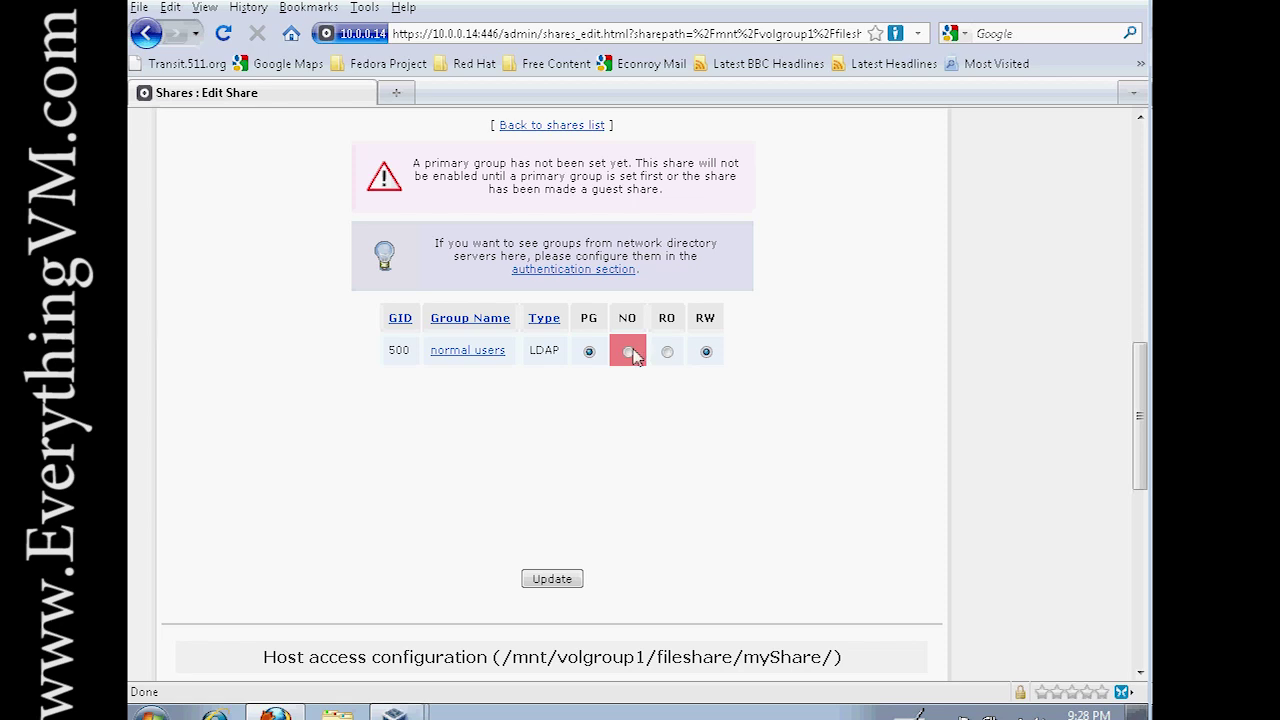
{"action": "scroll", "coordinate": [632, 356], "scroll_direction": "down", "scroll_amount": 5}
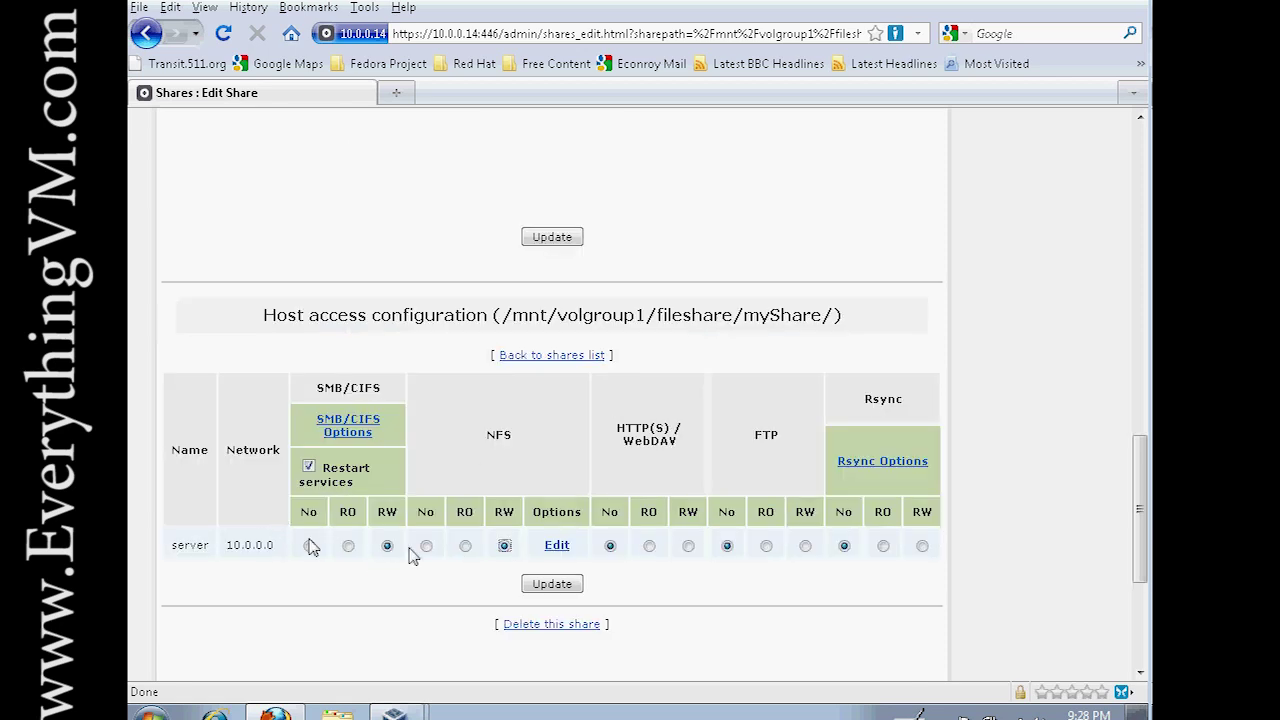
{"action": "left_click", "coordinate": [552, 584]}
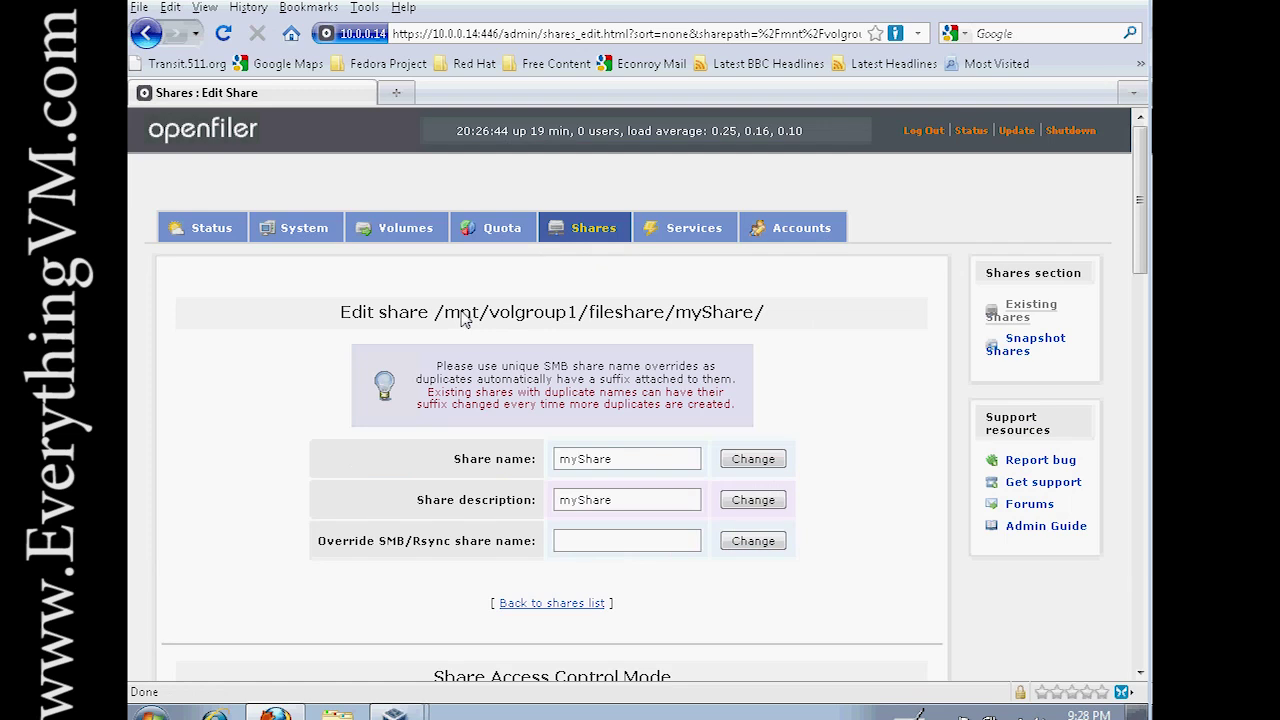
- Select normal users as the primary group (PG) of myShare with read-write (RW) access in the group access configuration
{"action": "scroll", "coordinate": [470, 335], "scroll_direction": "down", "scroll_amount": 6}
{"action": "scroll", "coordinate": [477, 350], "scroll_direction": "down", "scroll_amount": 4}
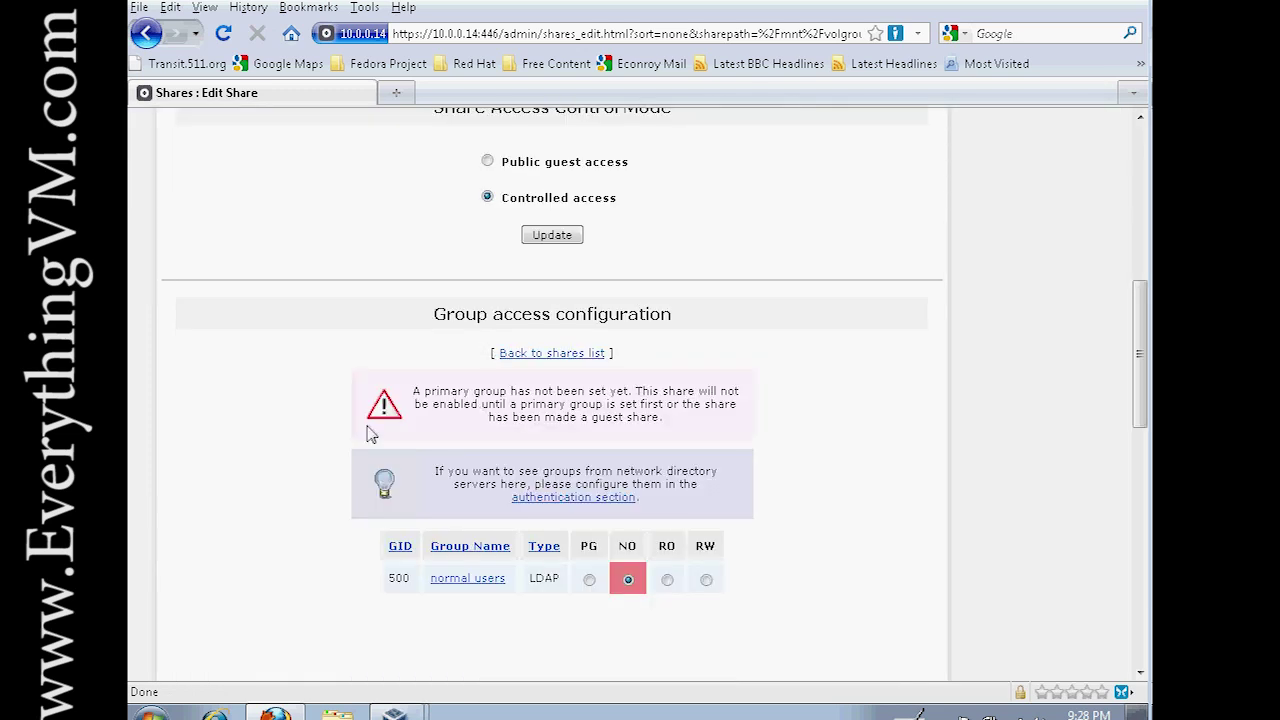
{"action": "scroll", "coordinate": [583, 552], "scroll_direction": "up", "scroll_amount": 2}
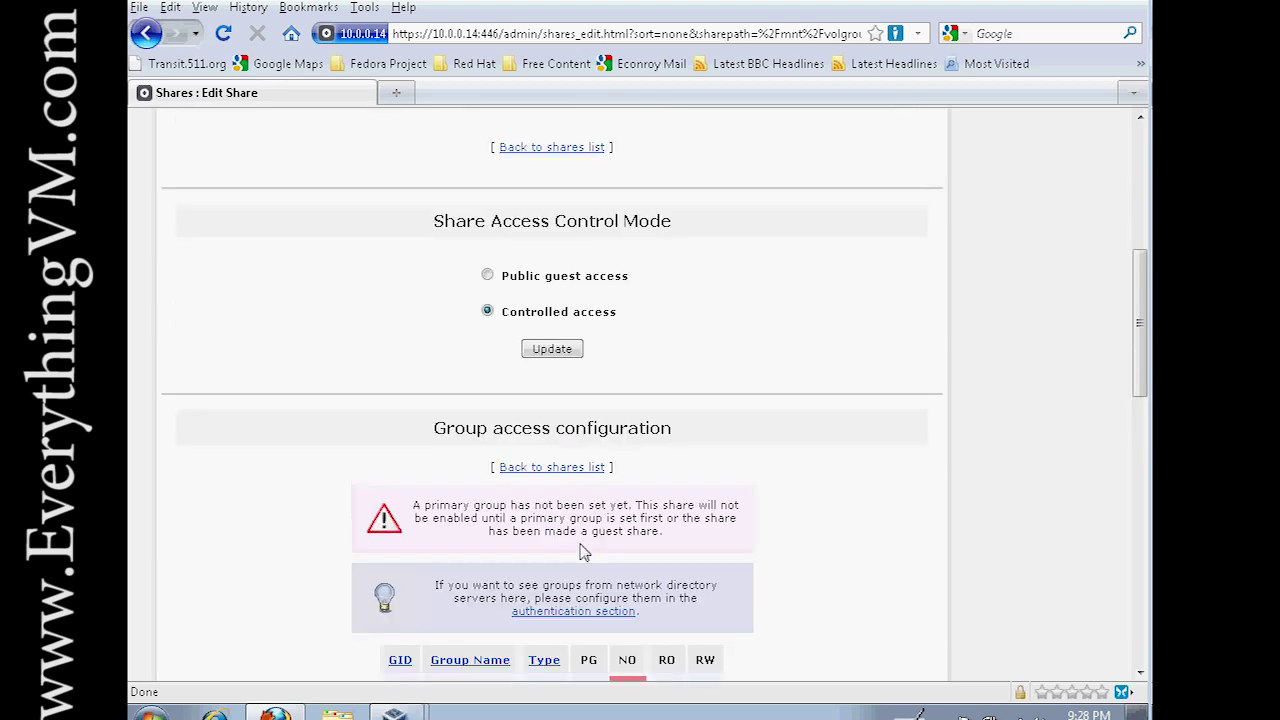
{"action": "scroll", "coordinate": [583, 560], "scroll_direction": "down", "scroll_amount": 4}
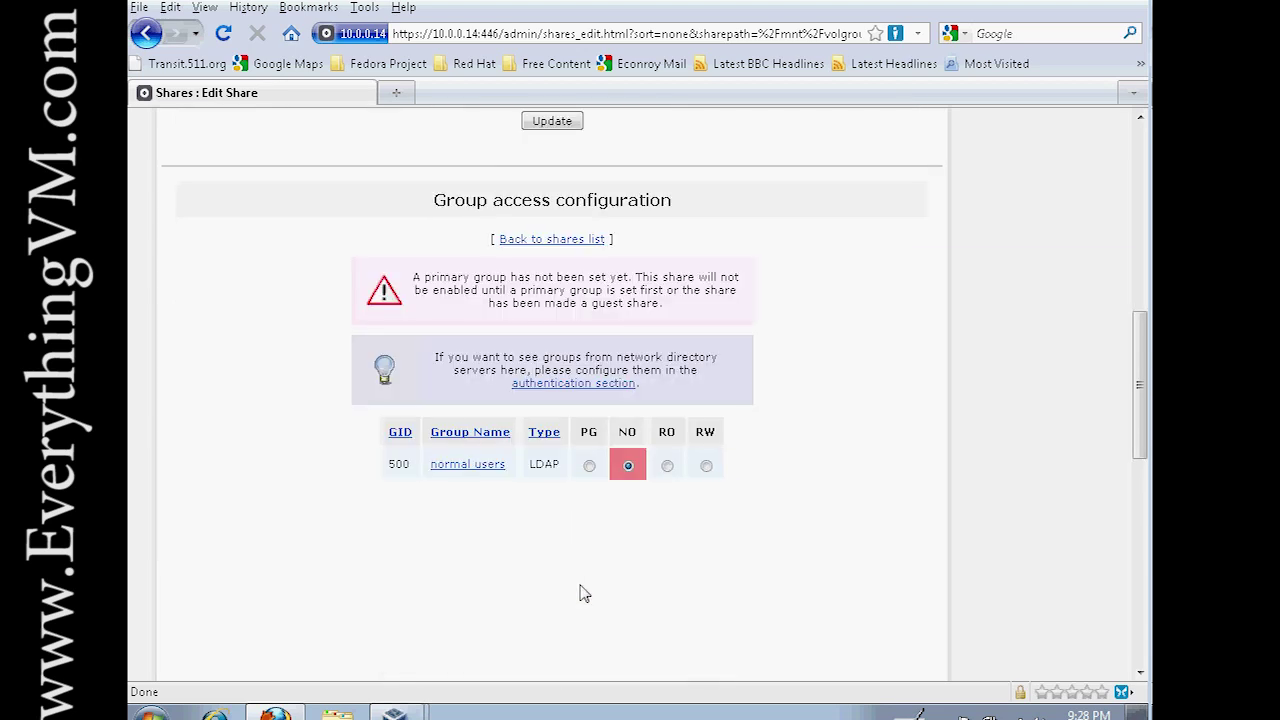
{"action": "left_click", "coordinate": [589, 466]}
{"action": "scroll", "coordinate": [790, 478], "scroll_direction": "up", "scroll_amount": 2}
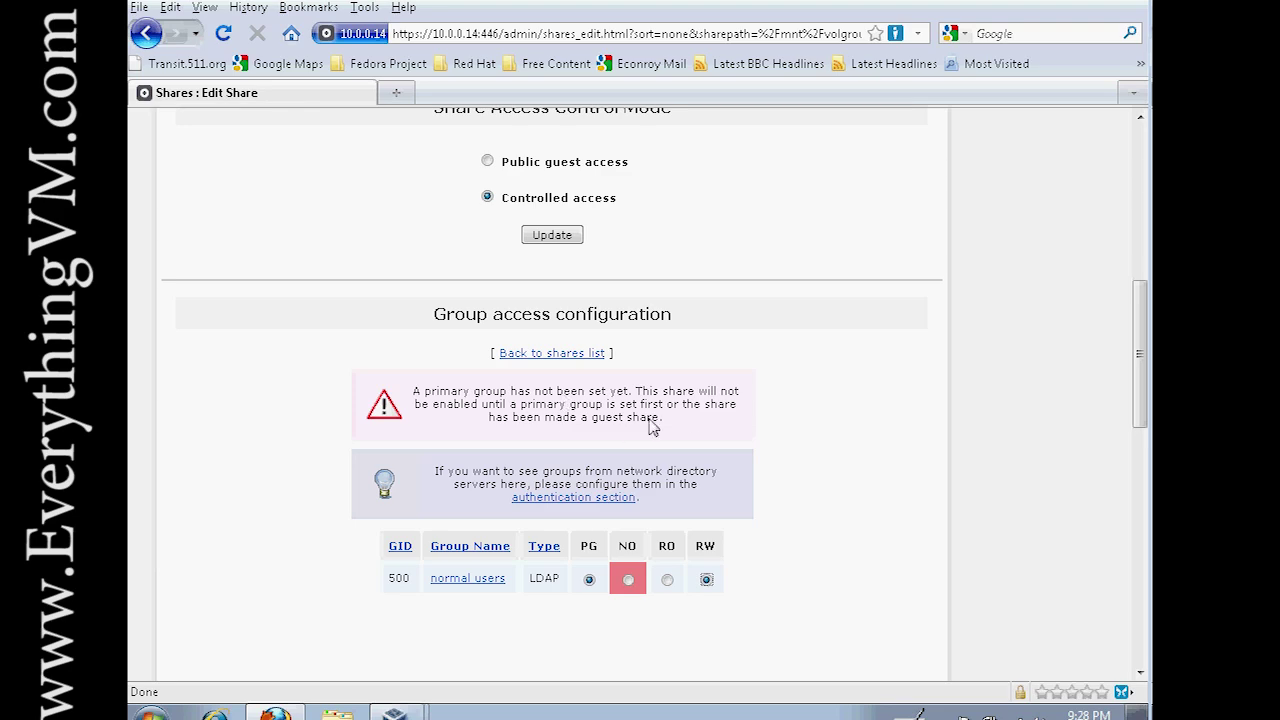
- Apply myShare's group access configuration and check its group and host access settings
{"action": "scroll", "coordinate": [652, 428], "scroll_direction": "up", "scroll_amount": 9}
{"action": "scroll", "coordinate": [617, 353], "scroll_direction": "down", "scroll_amount": 4}
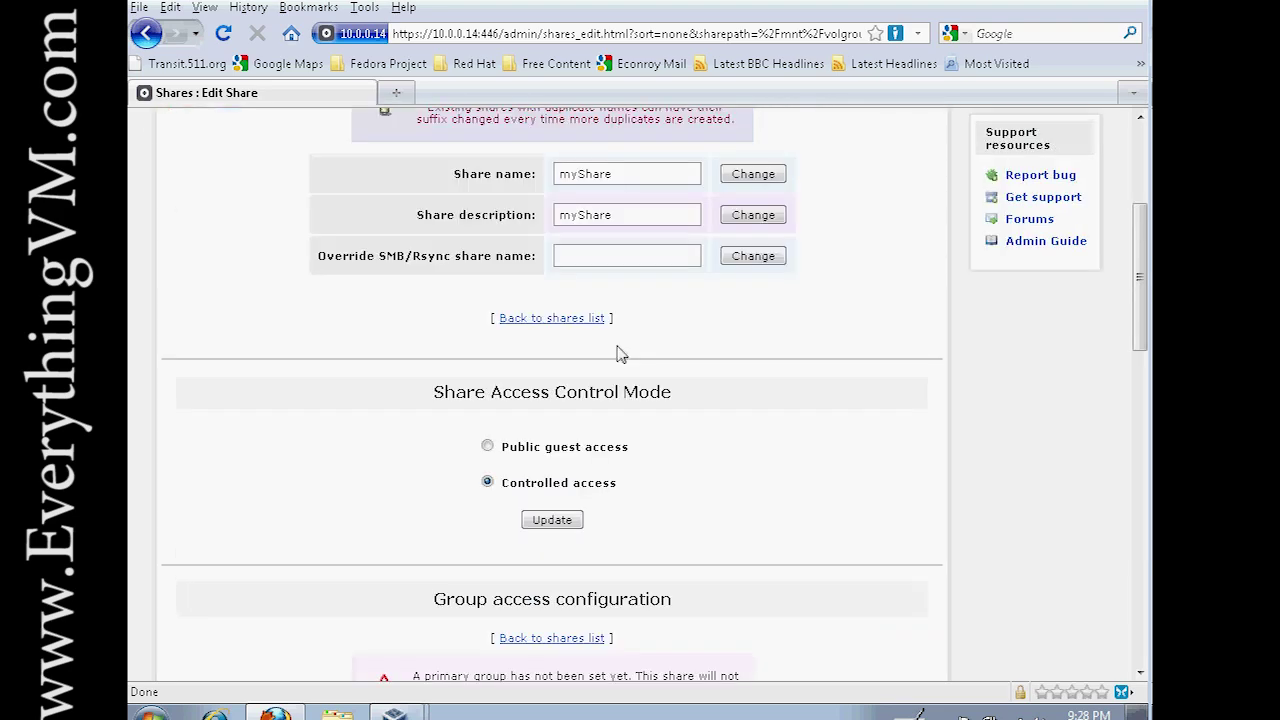
{"action": "scroll", "coordinate": [617, 353], "scroll_direction": "down", "scroll_amount": 10}
{"action": "scroll", "coordinate": [538, 474], "scroll_direction": "down", "scroll_amount": 4}
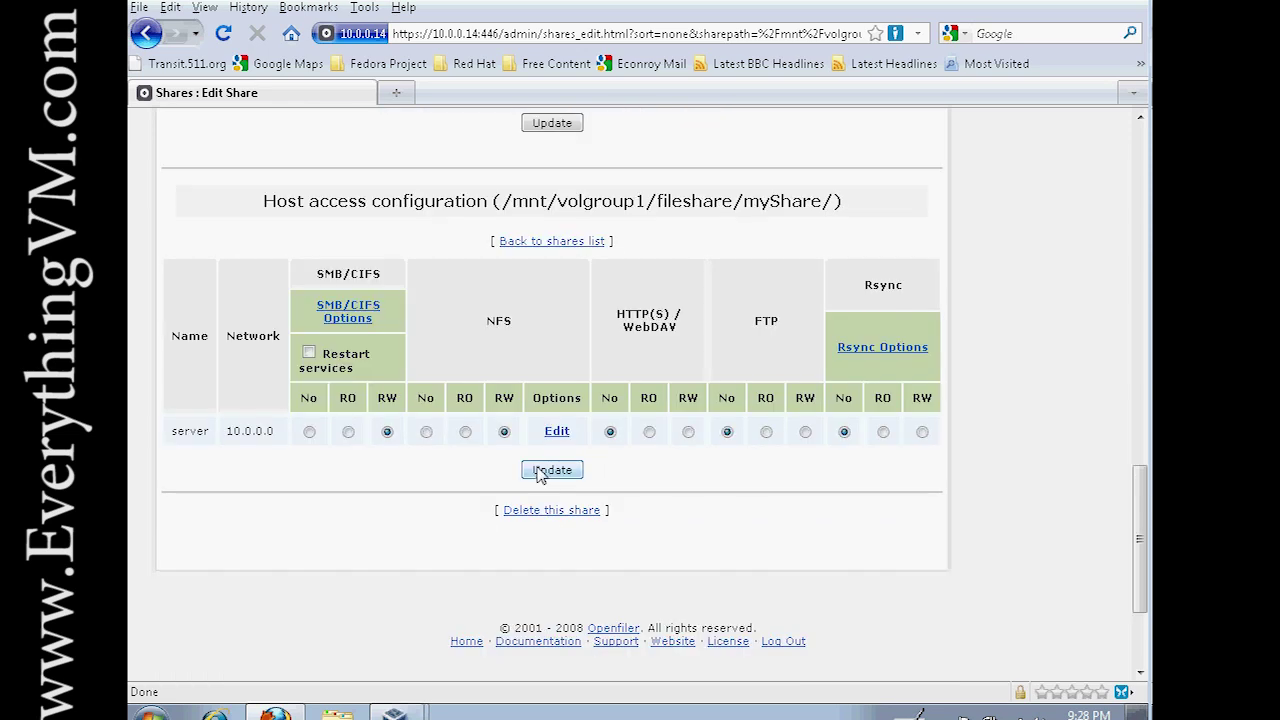
{"action": "left_click", "coordinate": [538, 470]}
{"action": "scroll", "coordinate": [652, 208], "scroll_direction": "up", "scroll_amount": 2}
{"action": "scroll", "coordinate": [650, 209], "scroll_direction": "up", "scroll_amount": 6}
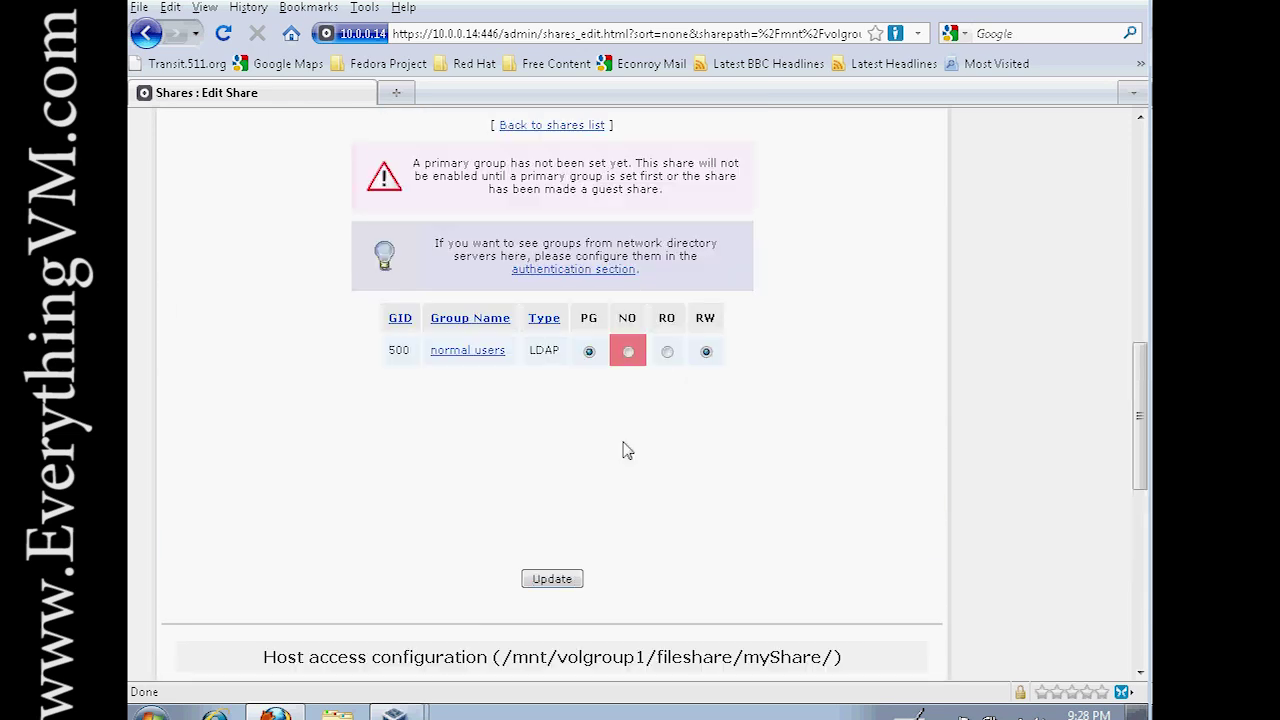
{"action": "left_click", "coordinate": [563, 580]}
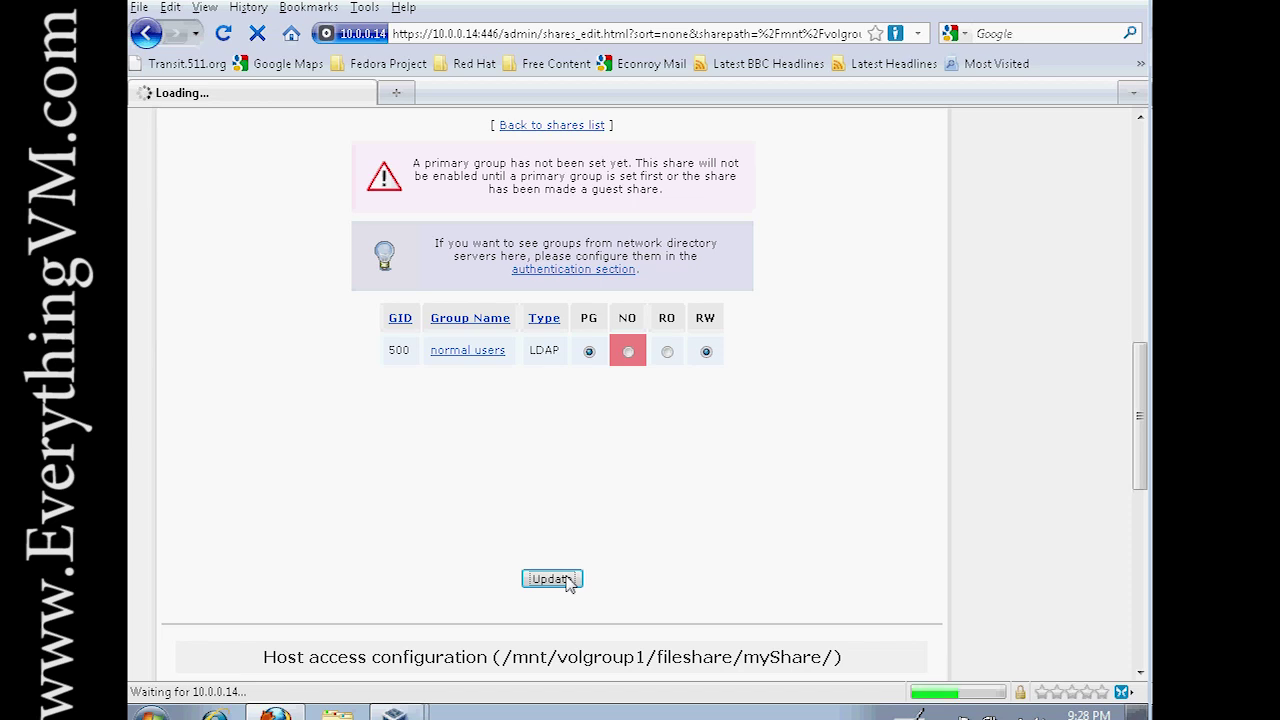
{"action": "scroll", "coordinate": [650, 497], "scroll_direction": "down", "scroll_amount": 10}
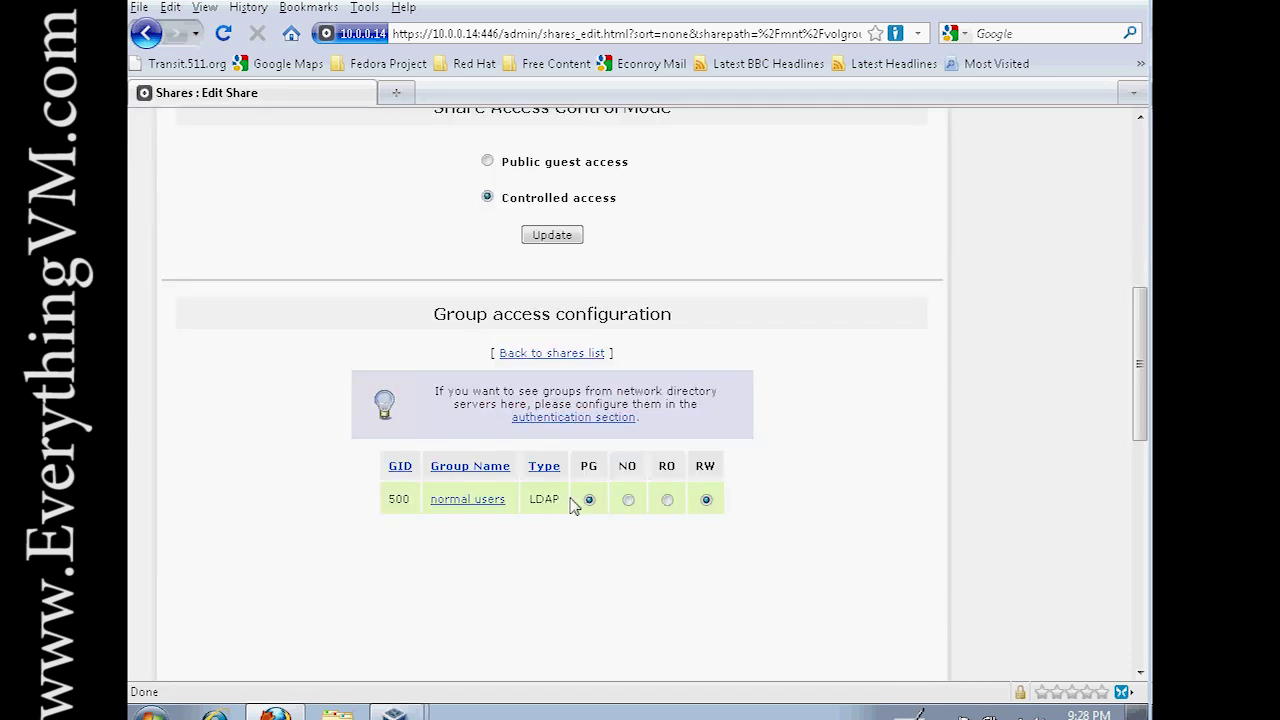
{"action": "left_click", "coordinate": [705, 500]}
{"action": "scroll", "coordinate": [600, 530], "scroll_direction": "down", "scroll_amount": 6}
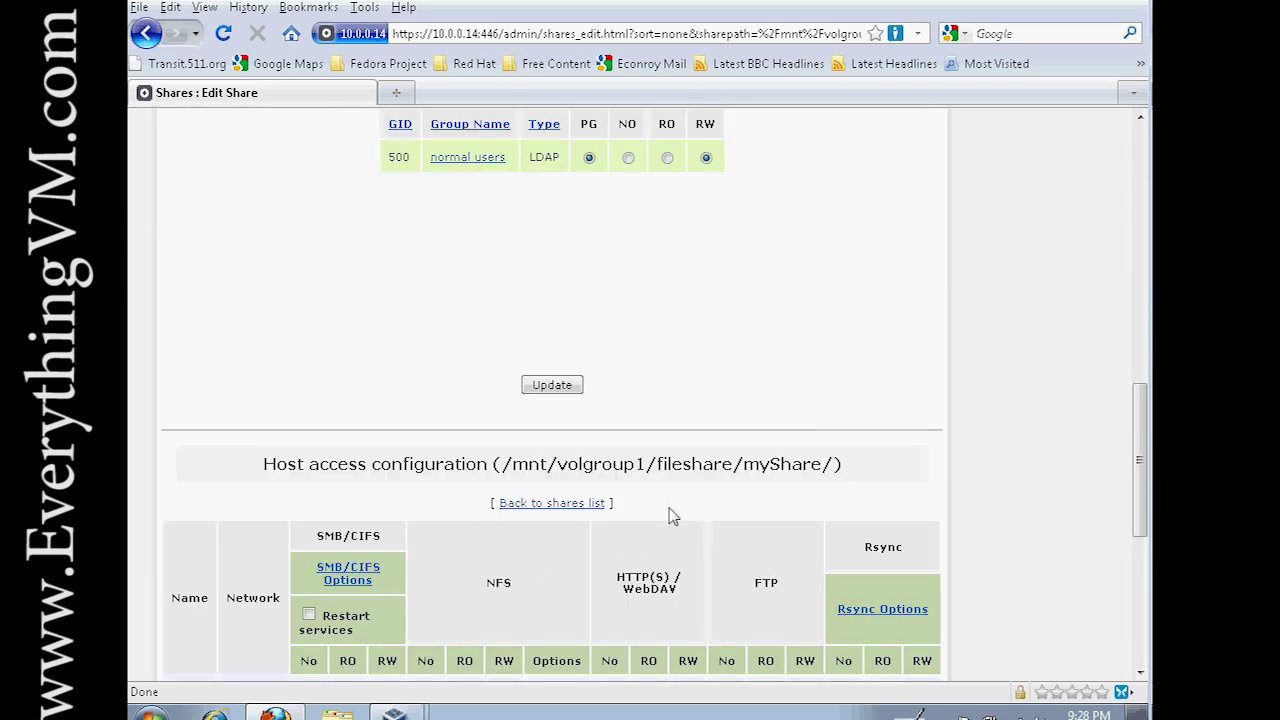
{"action": "scroll", "coordinate": [553, 533], "scroll_direction": "down", "scroll_amount": 2}
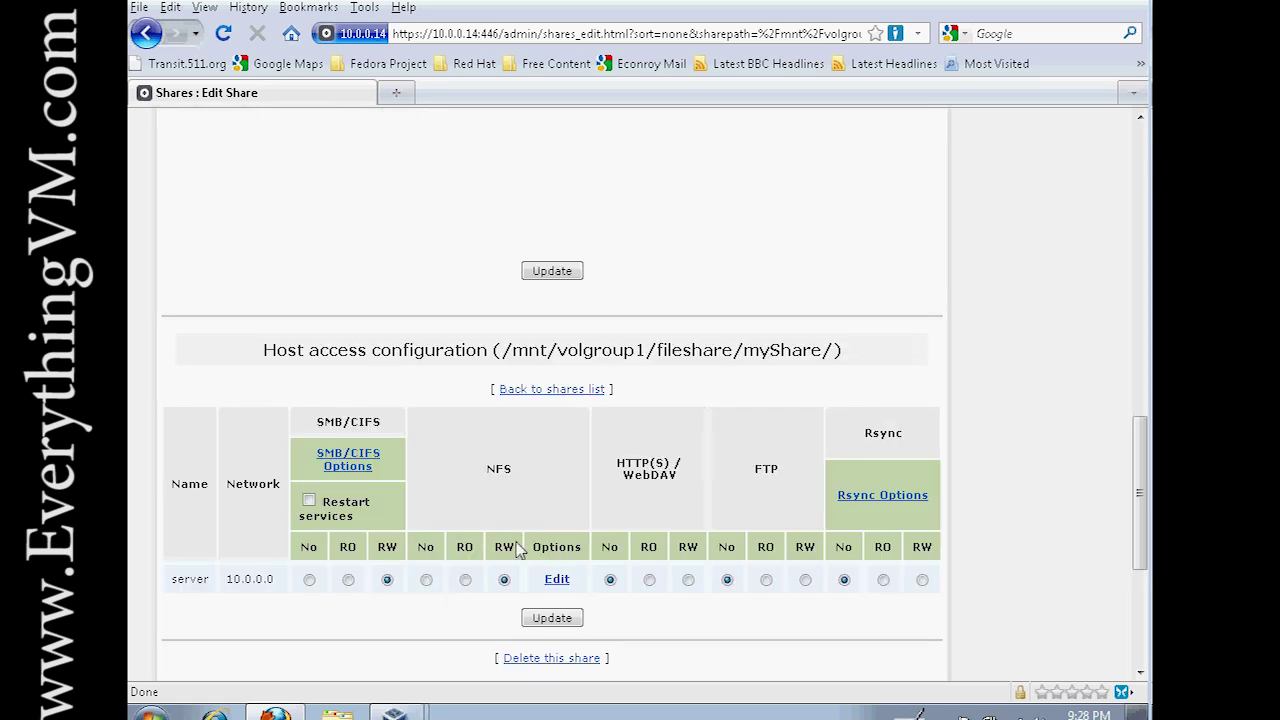
{"action": "scroll", "coordinate": [286, 556], "scroll_direction": "down", "scroll_amount": 3}
- Browse to \\10.0.0.14 from Windows and open the volgroup1.fileshare.myShare share in Windows Explorer
{"action": "left_click", "coordinate": [160, 712]}
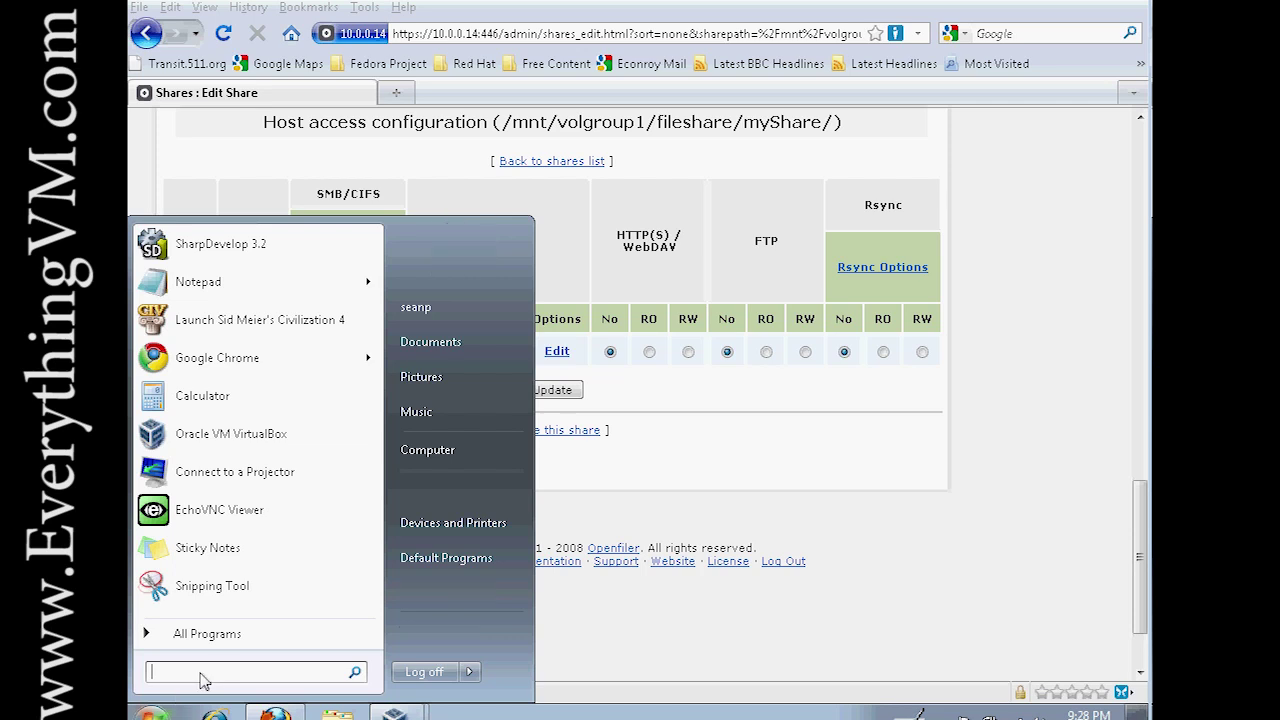
{"action": "type", "text": "\\\\10.0.0.14"}
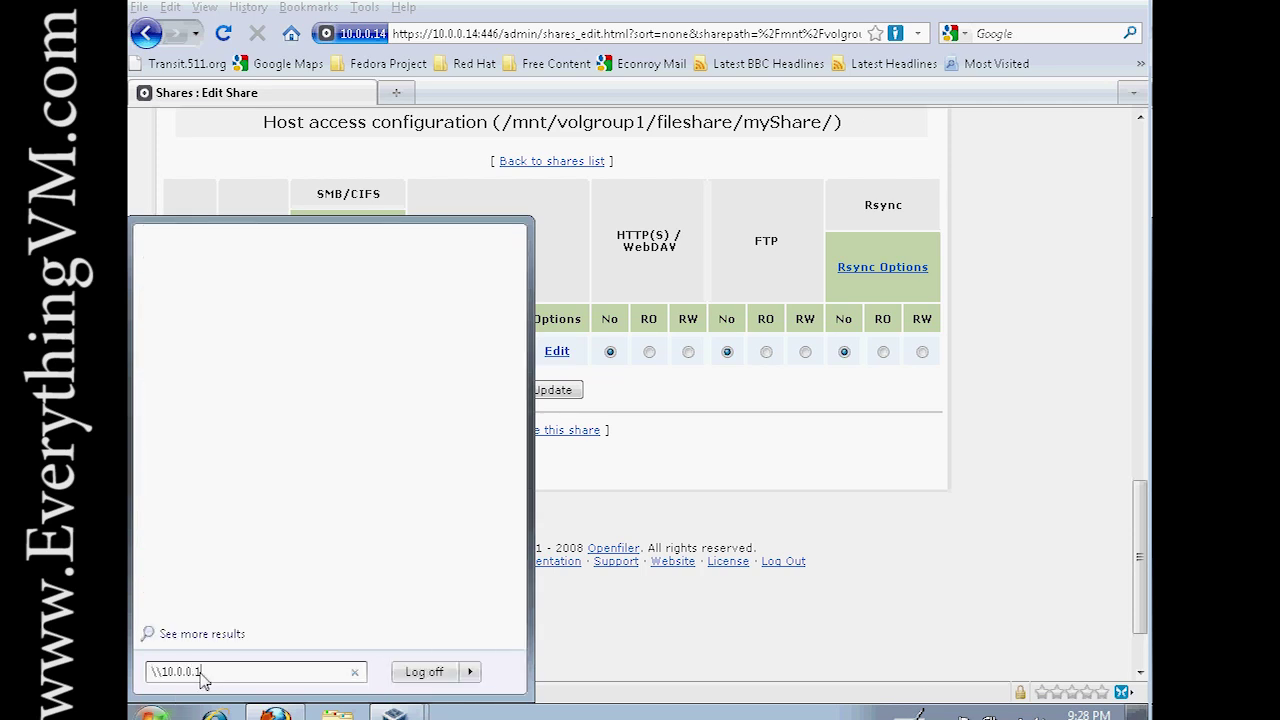
{"action": "key", "text": "Return"}
{"action": "left_click", "coordinate": [387, 239]}
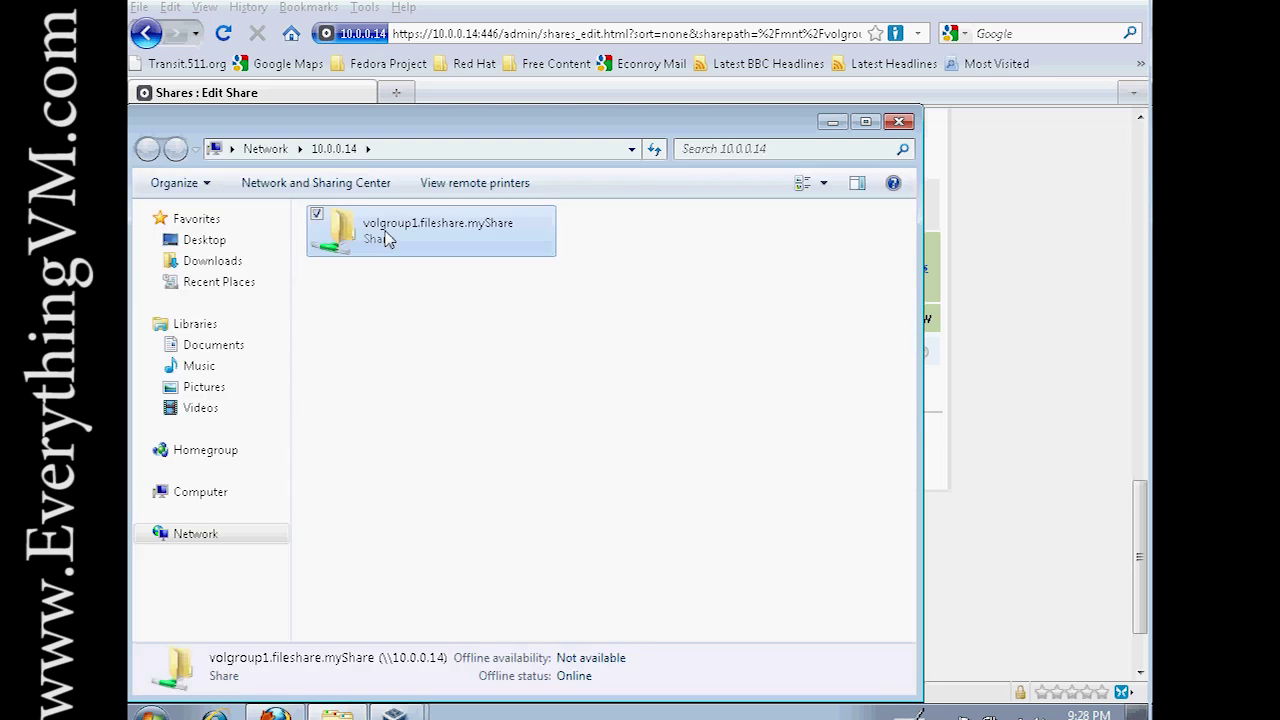
{"action": "double_click", "coordinate": [387, 239]}
- Create a new text document in the volgroup1.fileshare.myShare folder to test write access
{"action": "right_click", "coordinate": [408, 340]}
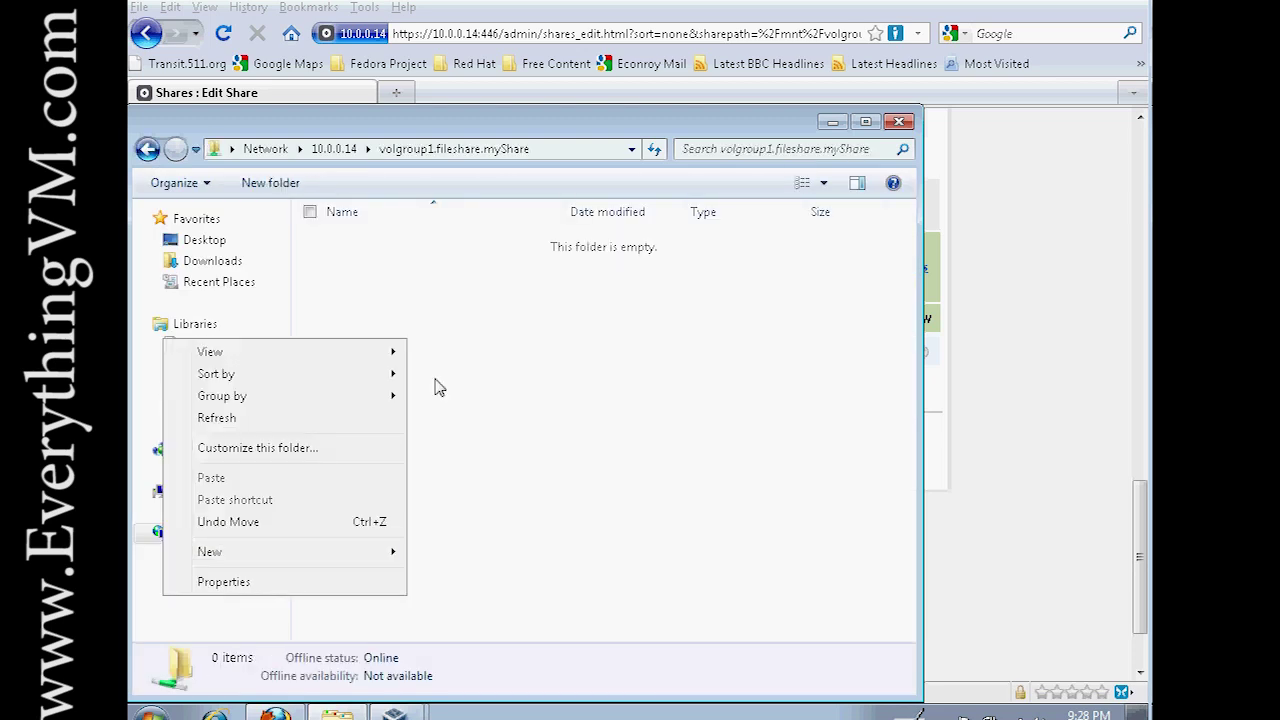
{"action": "mouse_move", "coordinate": [247, 561]}
{"action": "left_click", "coordinate": [477, 486]}
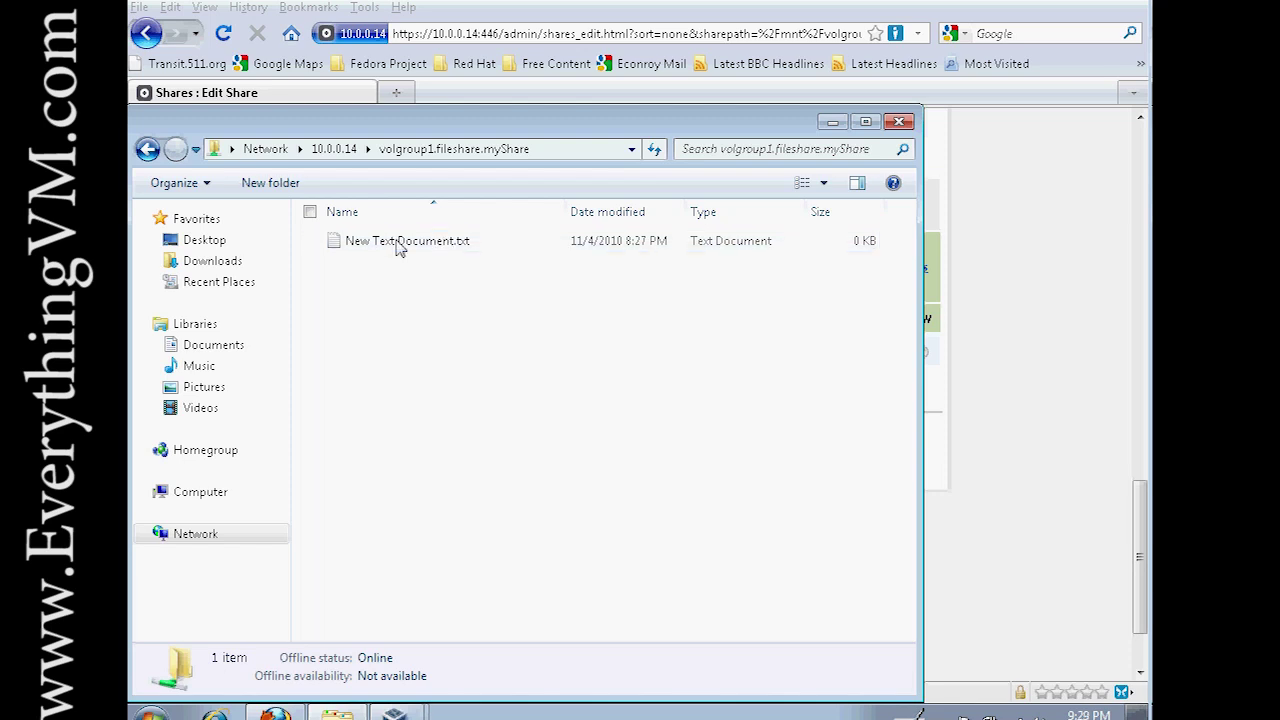
- Delete New Text Document.txt from the share and close the folder window
{"action": "left_click", "coordinate": [398, 245]}
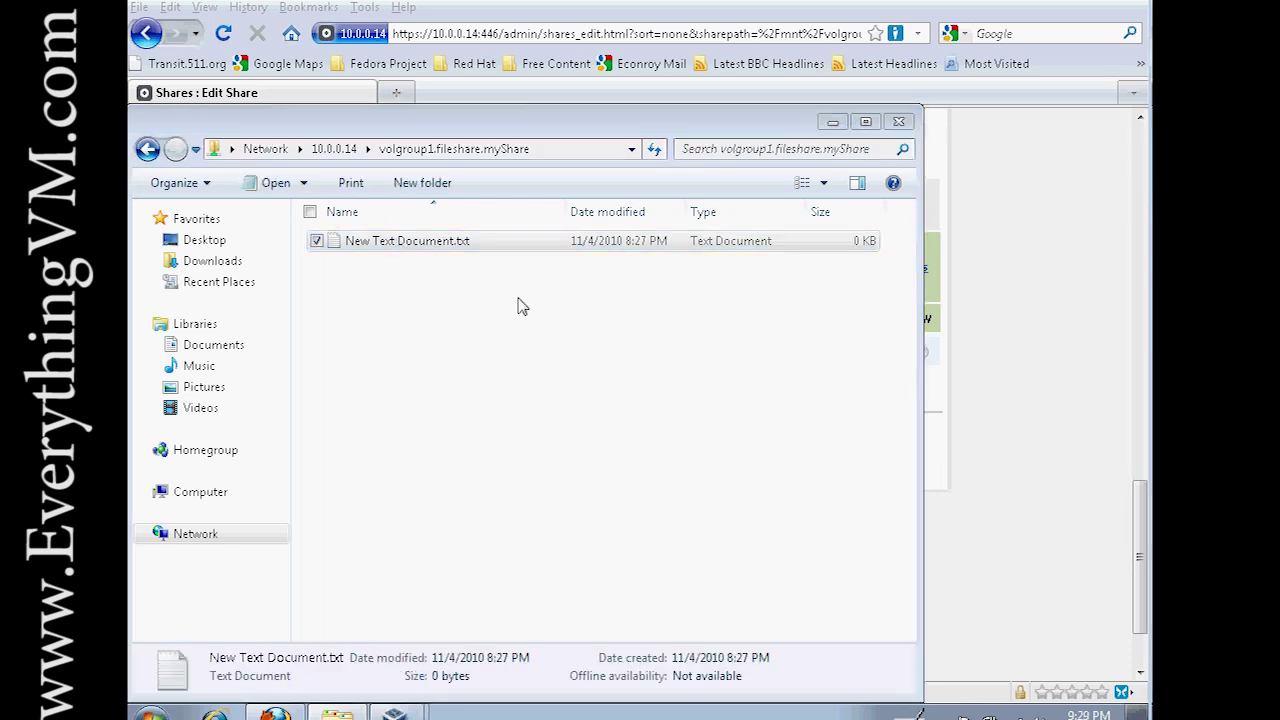
{"action": "key", "text": "Return"}
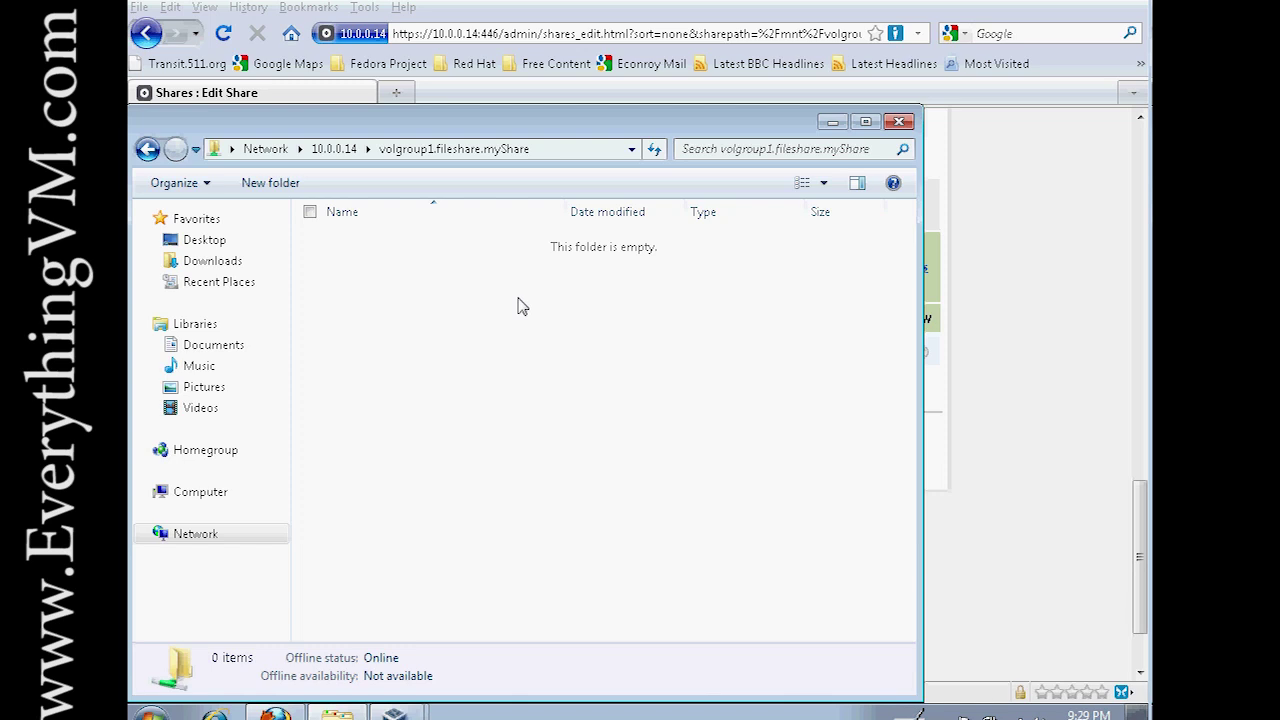
{"action": "left_click", "coordinate": [898, 122]}
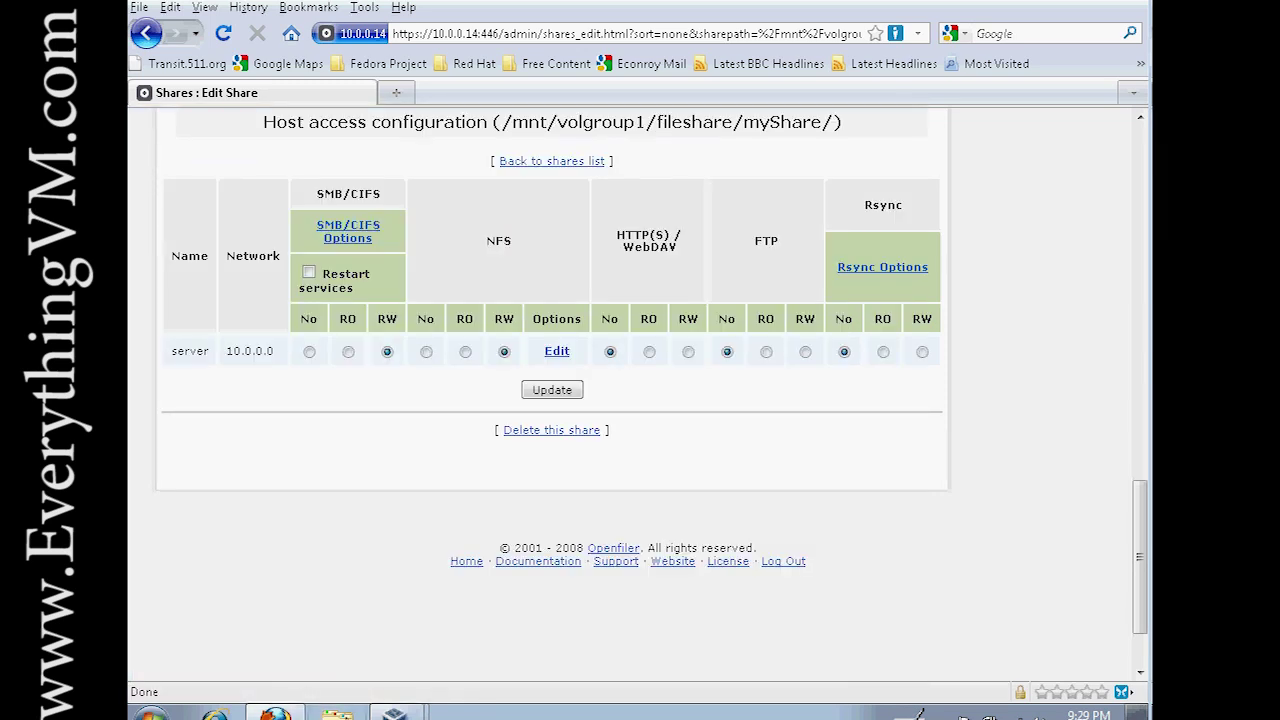
- Examine the iscsi volume's entry in the volume list of volgroup1
{"action": "scroll", "coordinate": [773, 552], "scroll_direction": "up", "scroll_amount": 8}
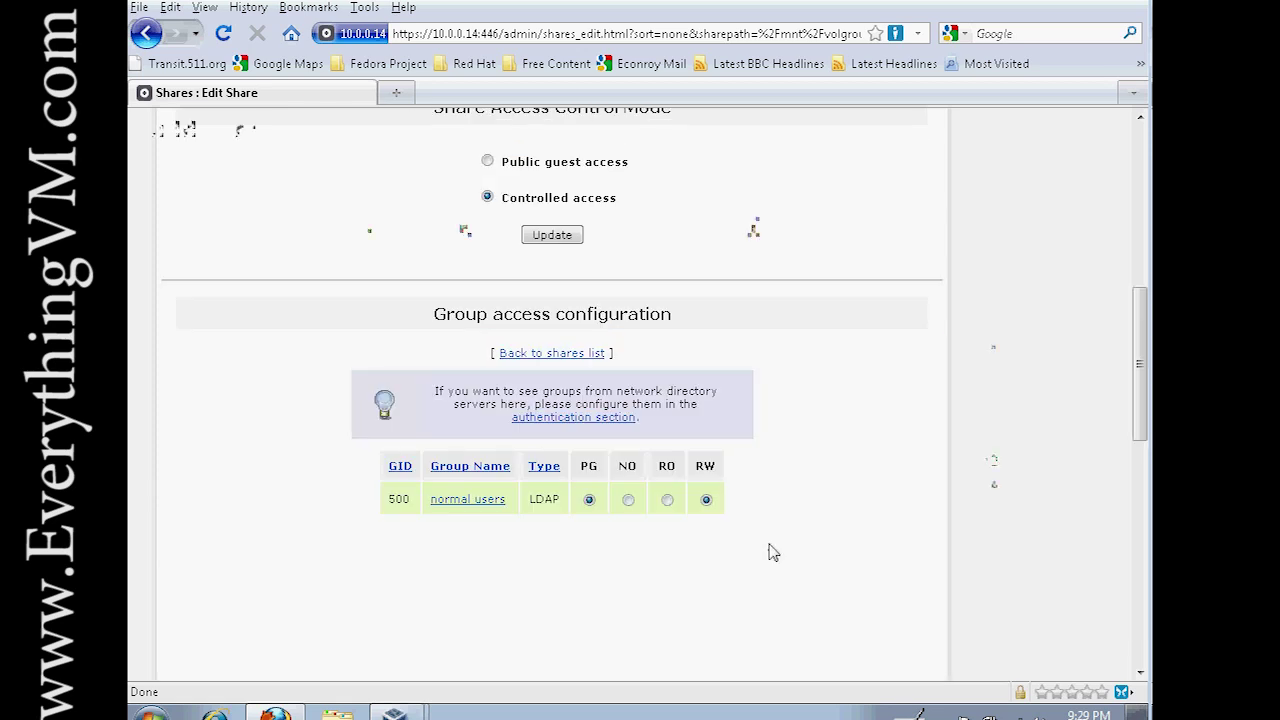
{"action": "scroll", "coordinate": [773, 552], "scroll_direction": "up", "scroll_amount": 10}
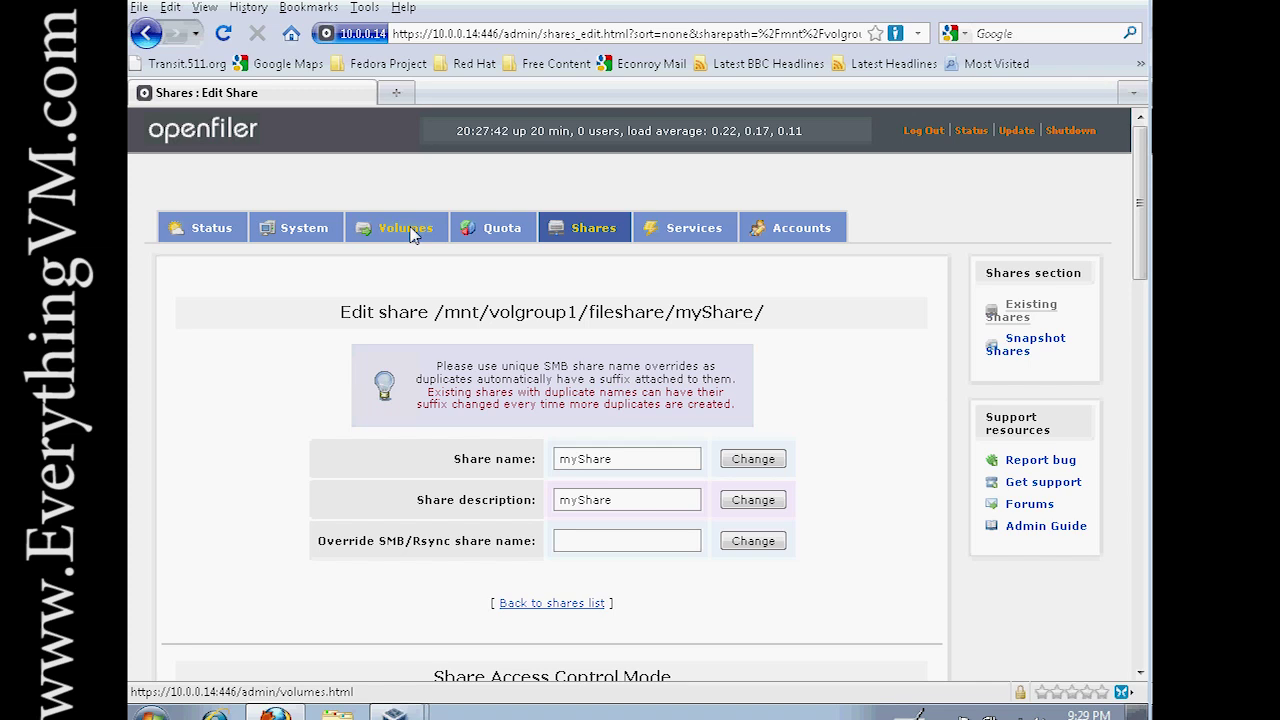
{"action": "left_click", "coordinate": [410, 232]}
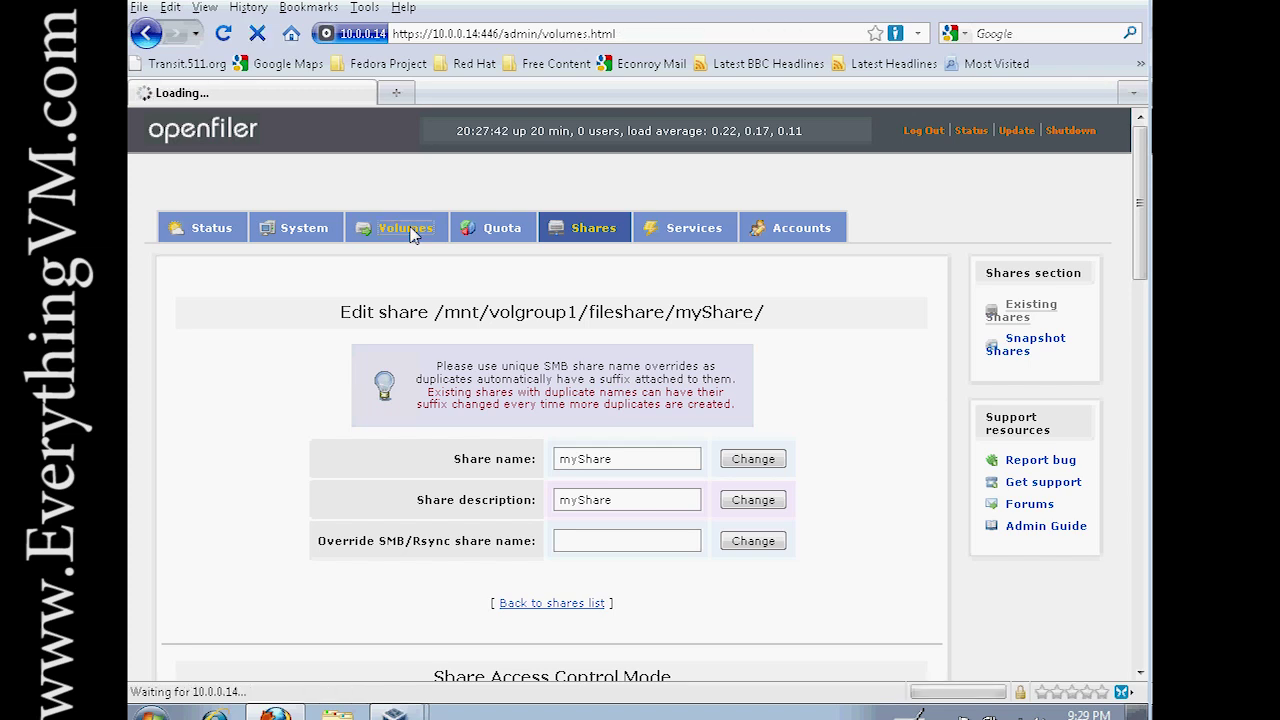
{"action": "scroll", "coordinate": [465, 333], "scroll_direction": "down", "scroll_amount": 10}
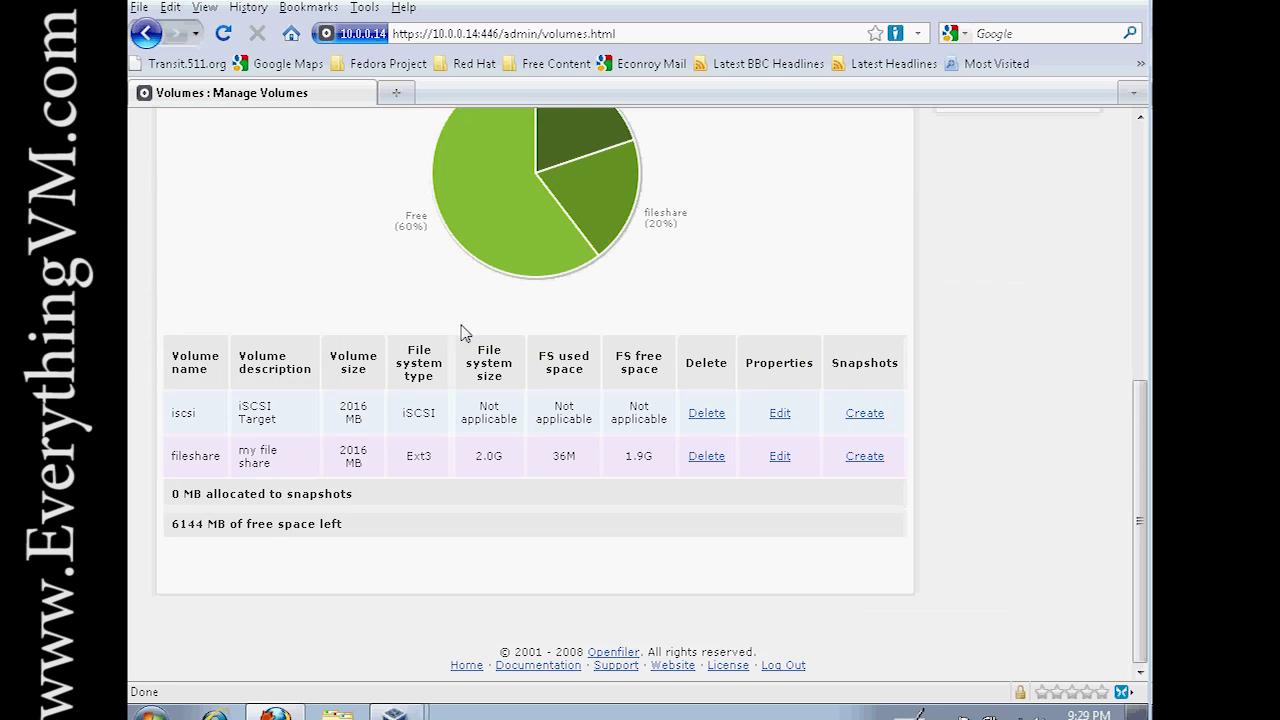
{"action": "left_click_drag", "start_coordinate": [210, 428], "coordinate": [560, 430]}
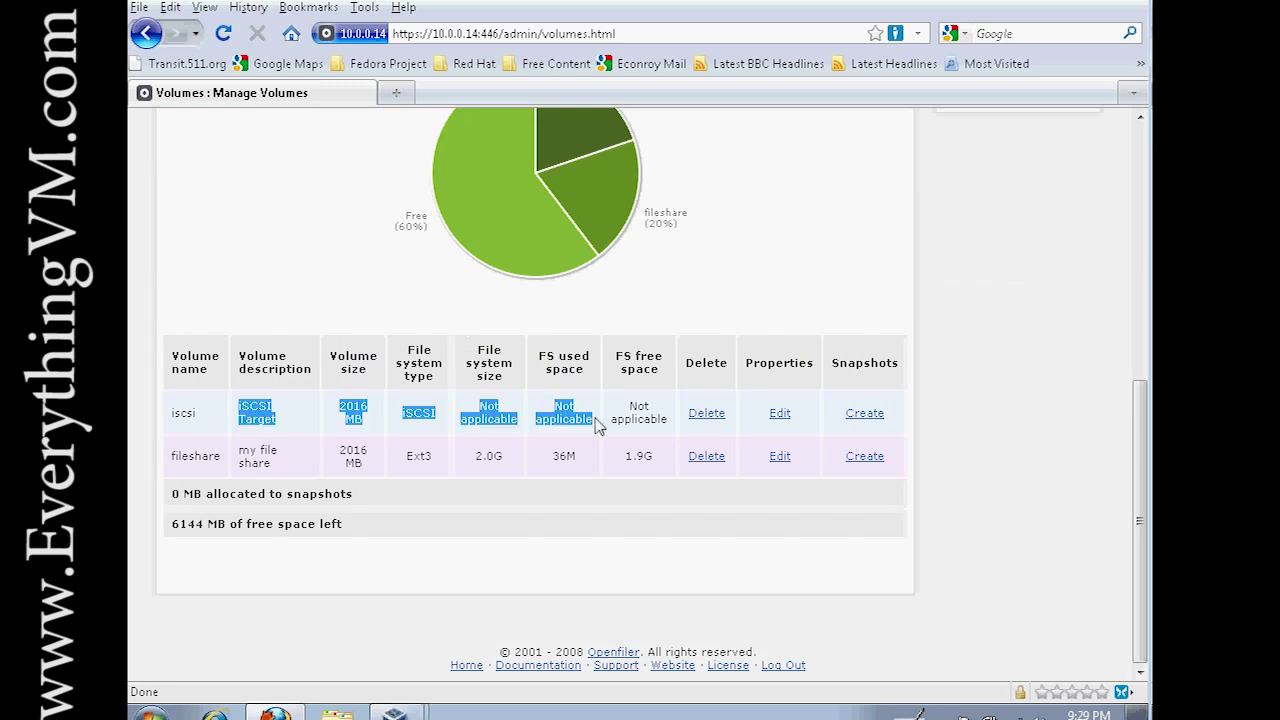
{"action": "scroll", "coordinate": [536, 432], "scroll_direction": "up", "scroll_amount": 8}
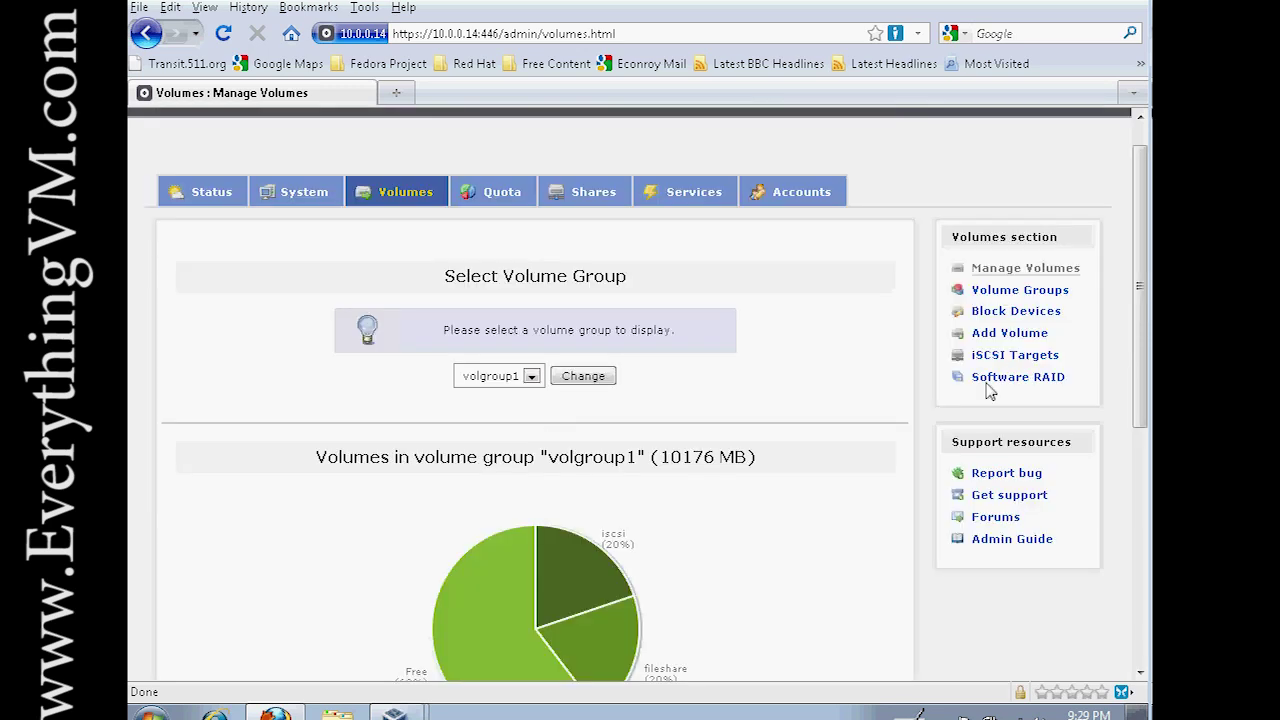
- Add a new iSCSI target with the suggested IQN iqn.2006-01.com.openfiler:tsn.e8f5fd671e50
{"action": "left_click", "coordinate": [1016, 357]}
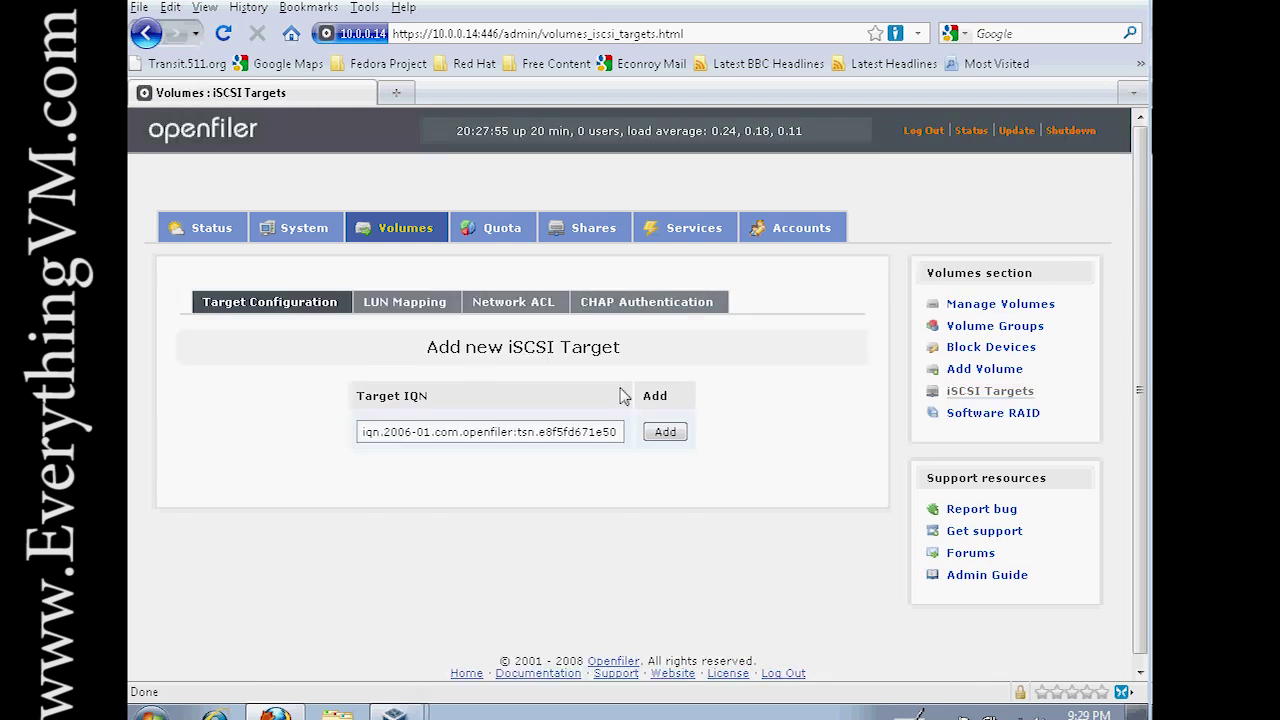
{"action": "scroll", "coordinate": [463, 361], "scroll_direction": "down", "scroll_amount": 1}
{"action": "left_click", "coordinate": [490, 428]}
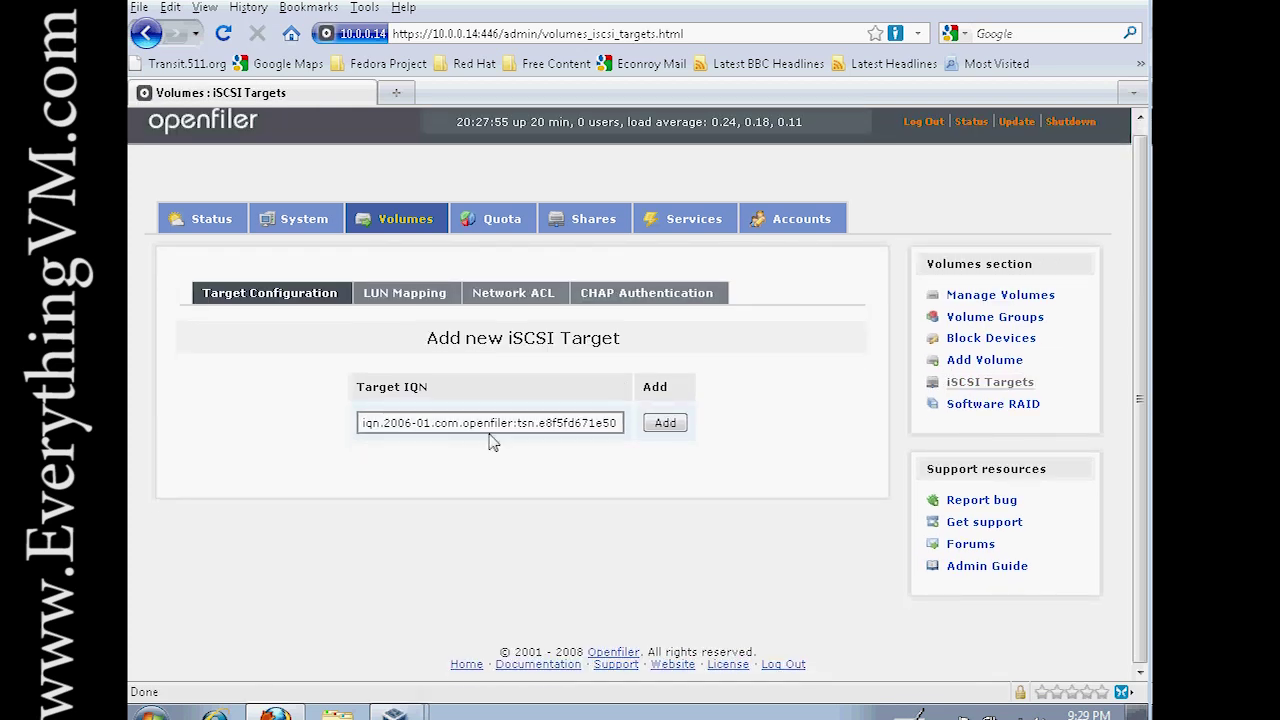
{"action": "left_click", "coordinate": [665, 423]}
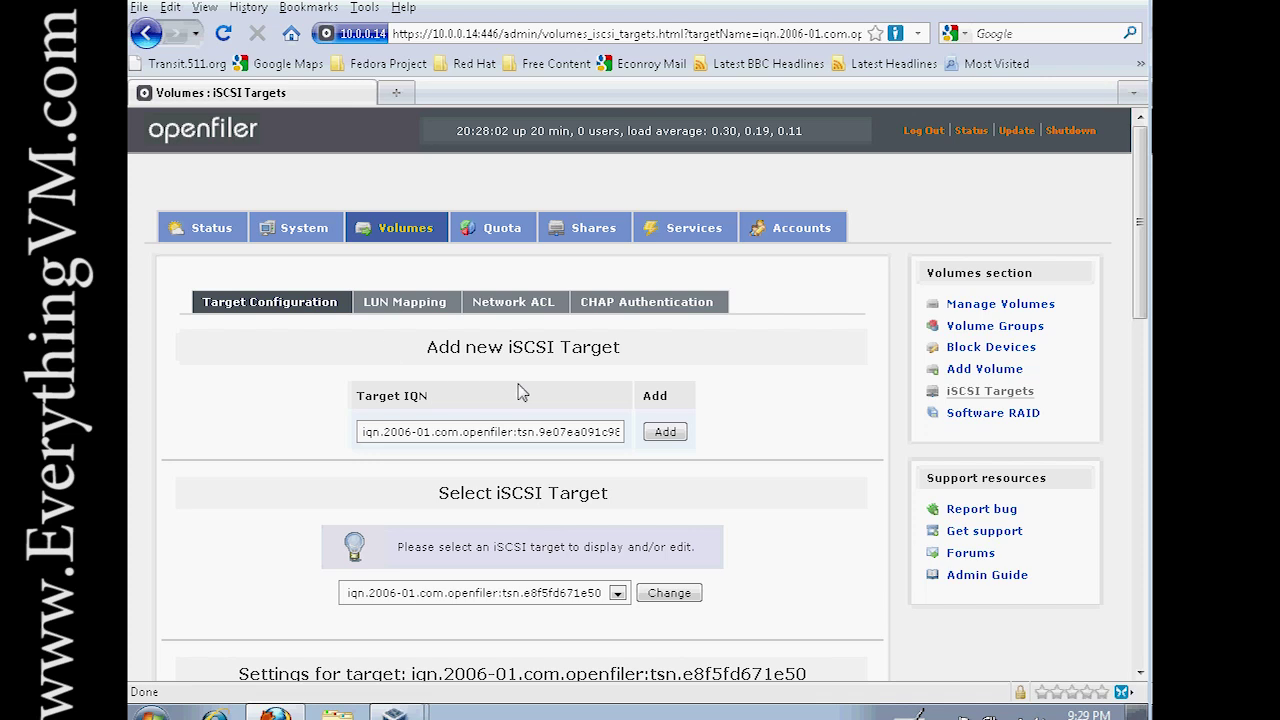
- Map the /dev/volgroup1/iscsi LUN to the new target with write-thru R/W mode and blockio transfer mode
{"action": "left_click", "coordinate": [405, 303]}
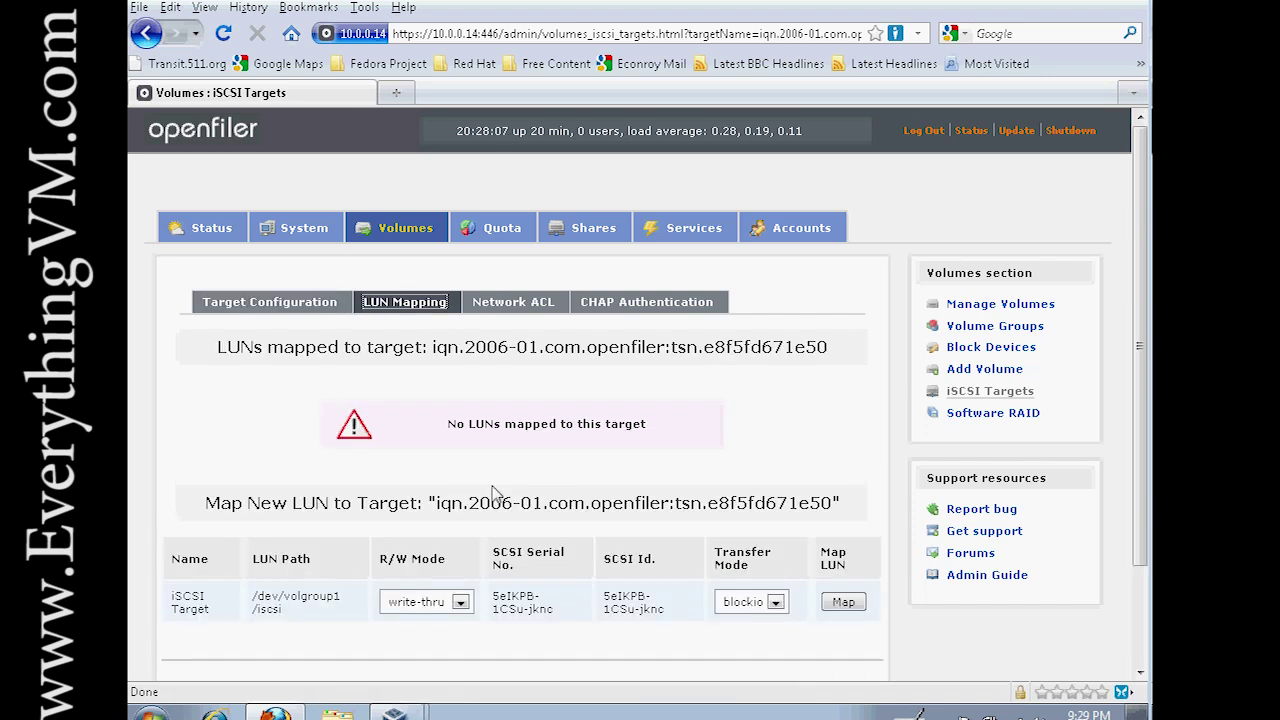
{"action": "scroll", "coordinate": [650, 470], "scroll_direction": "down", "scroll_amount": 3}
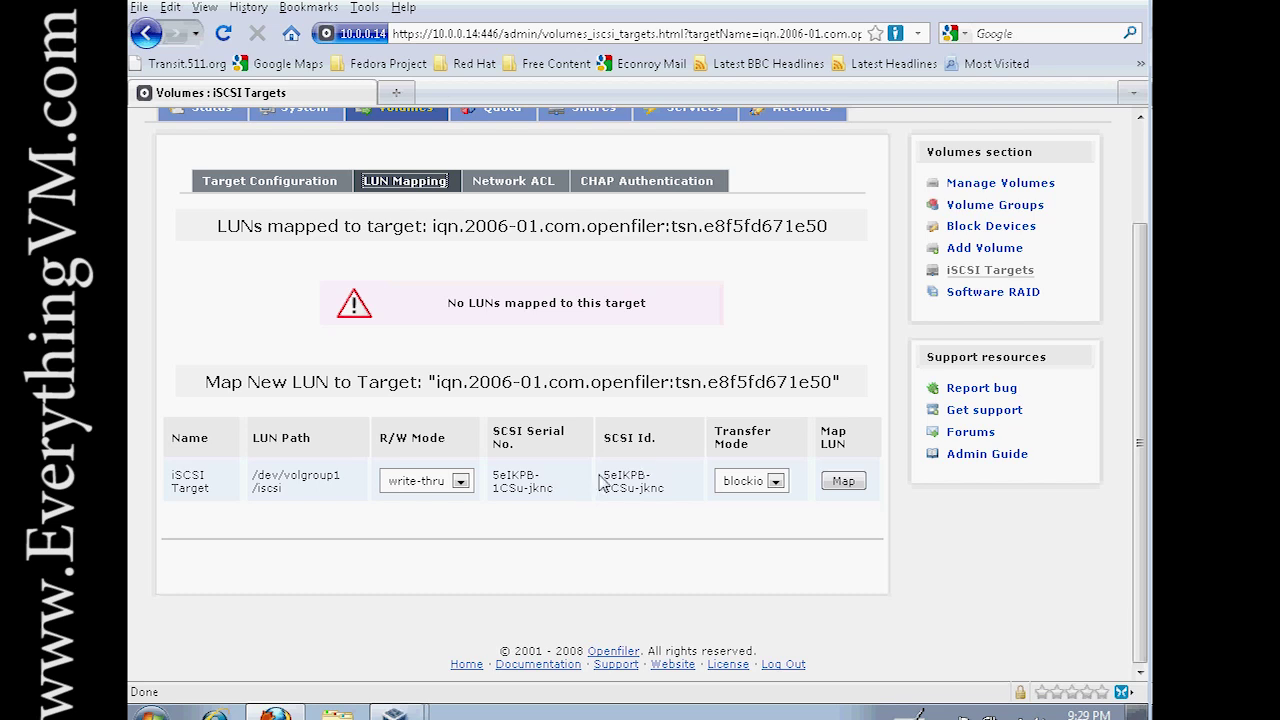
{"action": "left_click", "coordinate": [844, 482]}
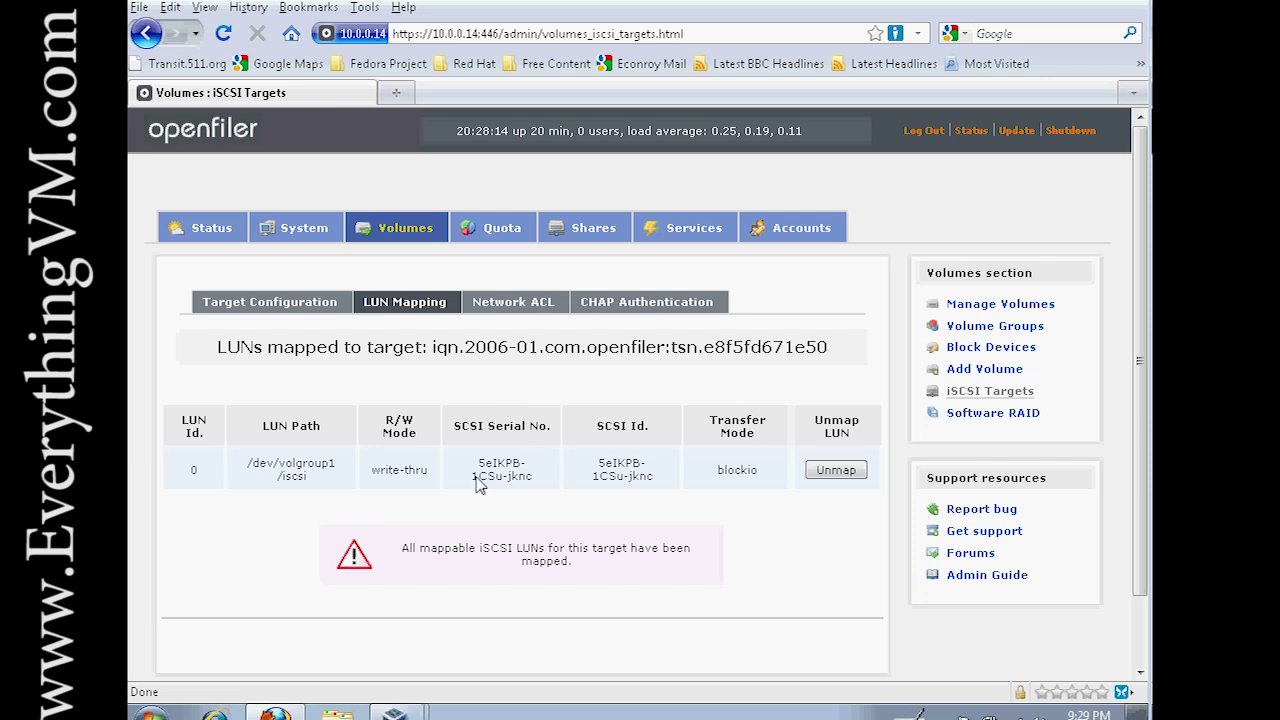
{"action": "scroll", "coordinate": [420, 480], "scroll_direction": "down", "scroll_amount": 2}
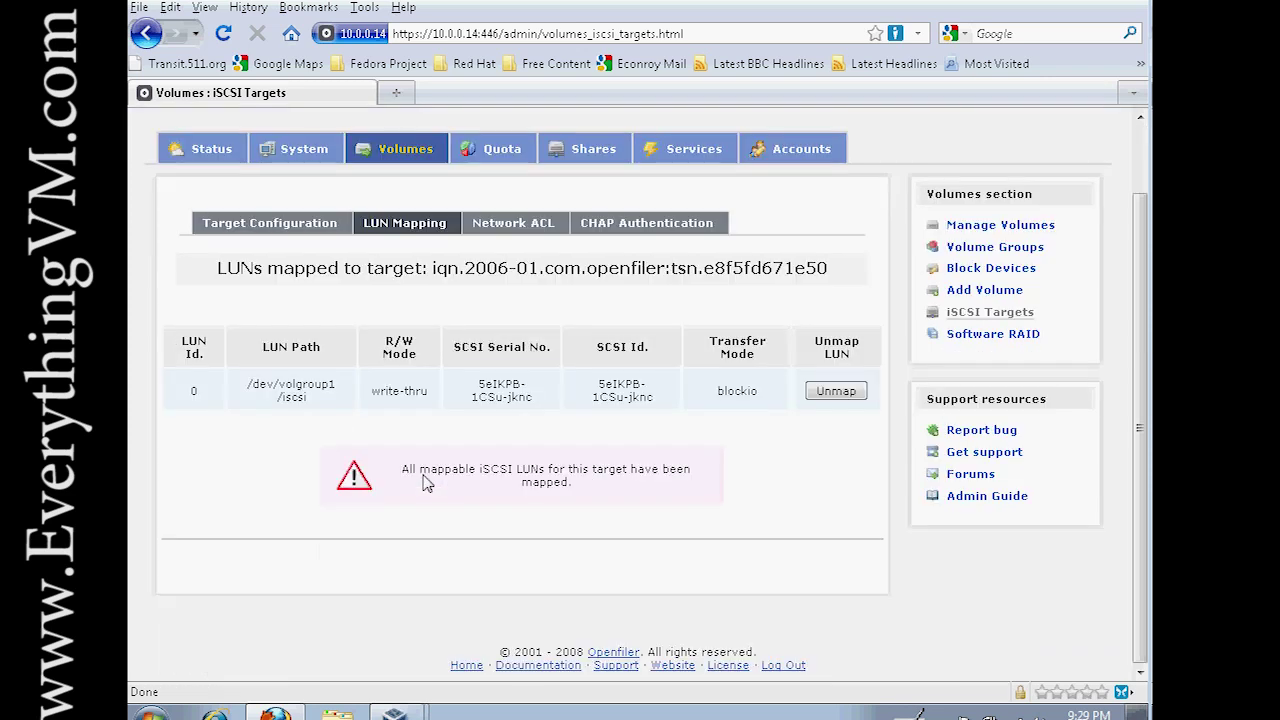
{"action": "scroll", "coordinate": [422, 470], "scroll_direction": "up", "scroll_amount": 2}
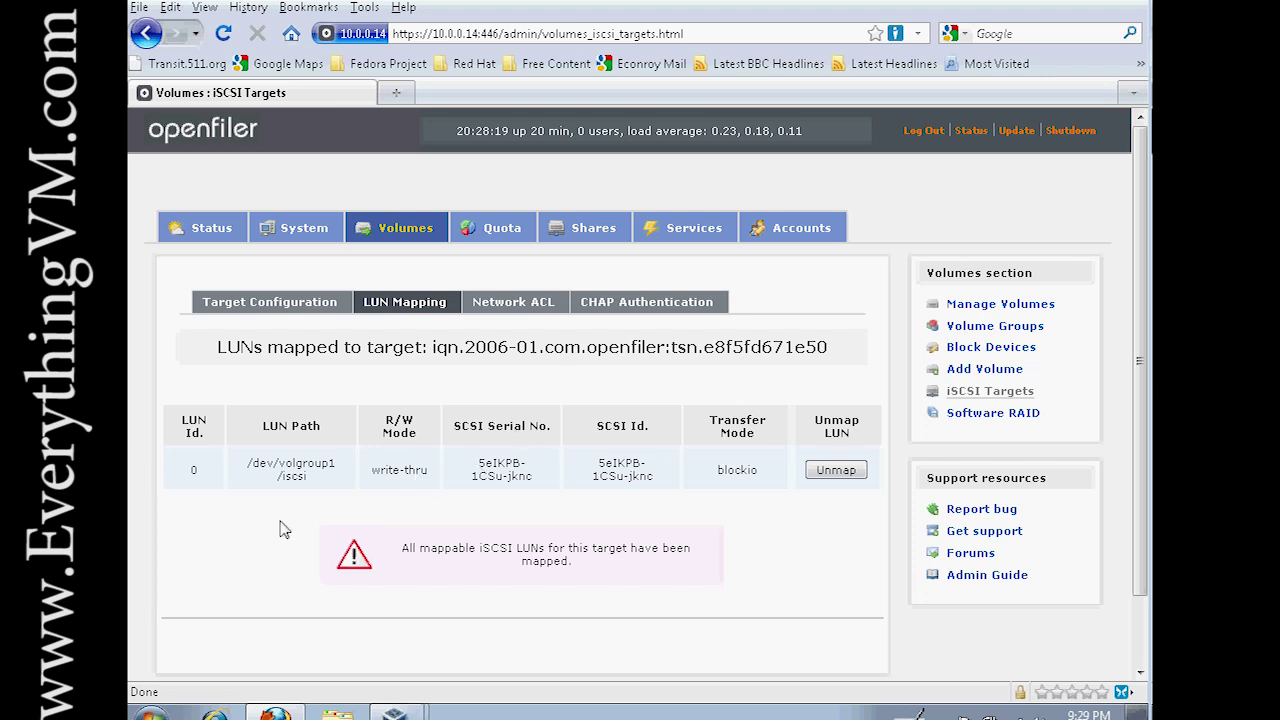
- Set the server network's access to Allow in the iSCSI target's network ACL and apply the change
{"action": "left_click", "coordinate": [553, 303]}
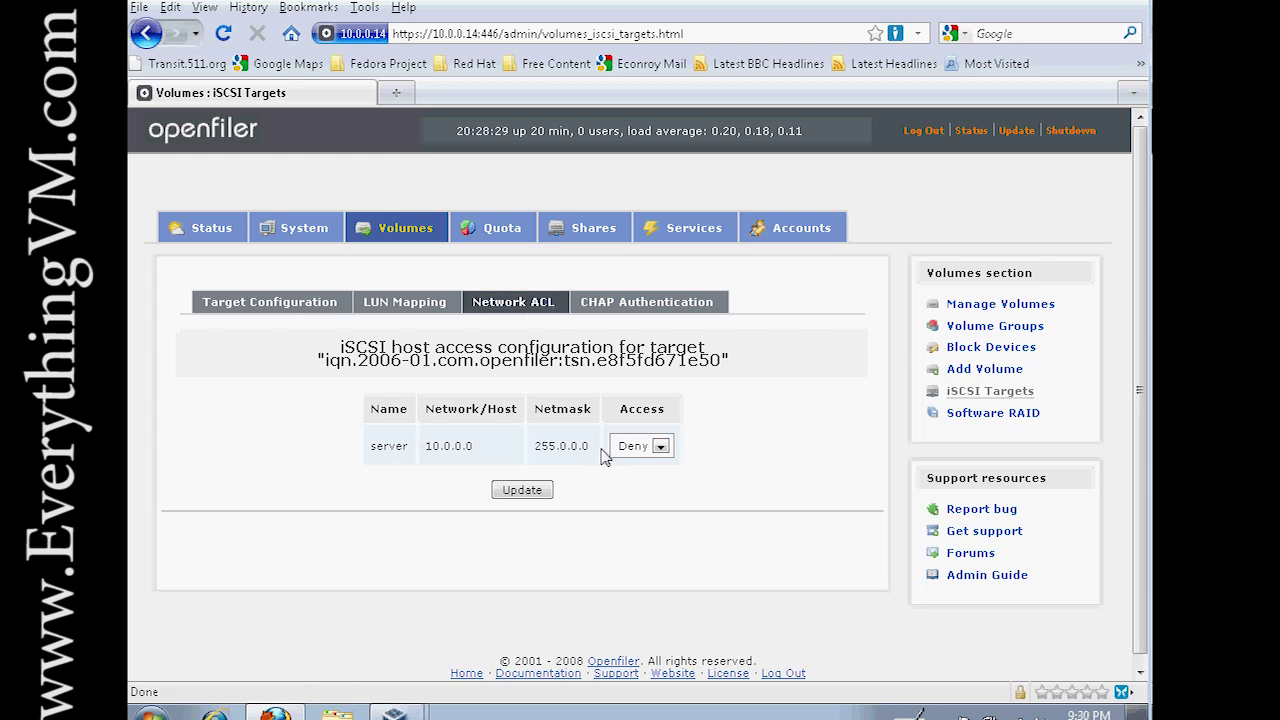
{"action": "left_click", "coordinate": [640, 446]}
{"action": "left_click", "coordinate": [641, 479]}
{"action": "left_click", "coordinate": [520, 490]}
{"action": "left_click", "coordinate": [519, 490]}
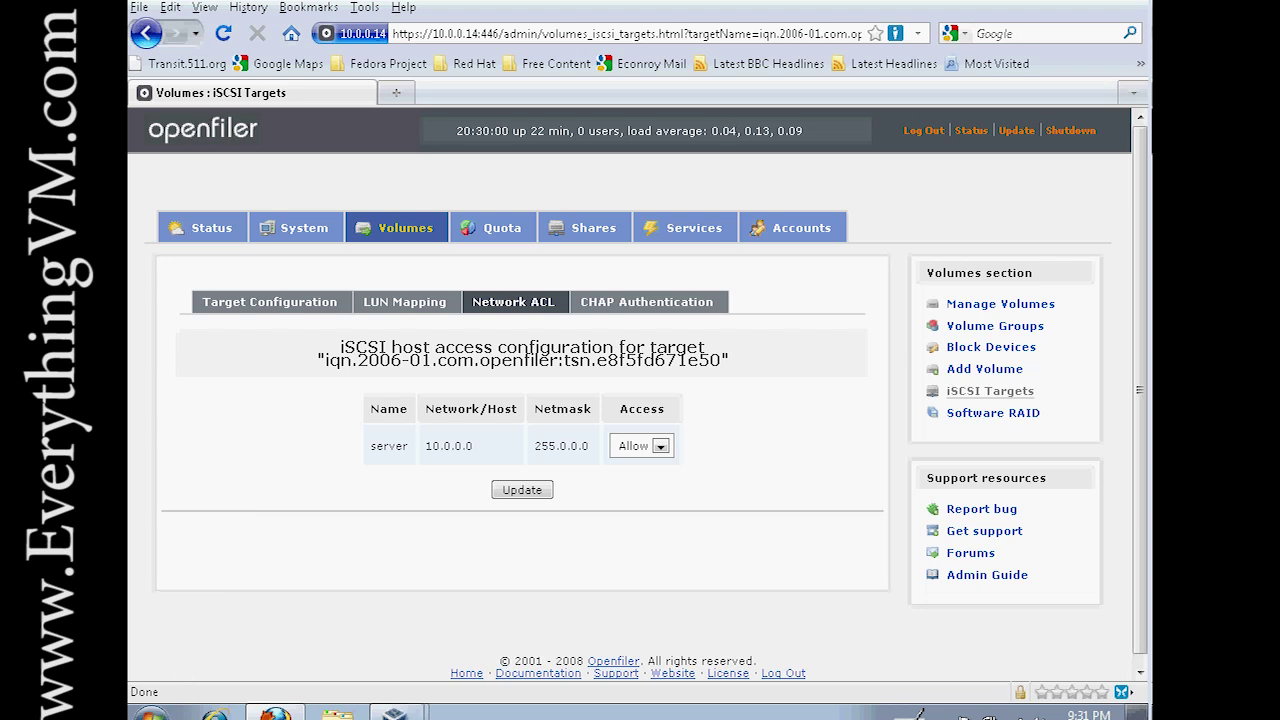
- Search the Windows Control Panel for "isc" and open the iSCSI initiator setup
{"action": "key", "text": "super"}
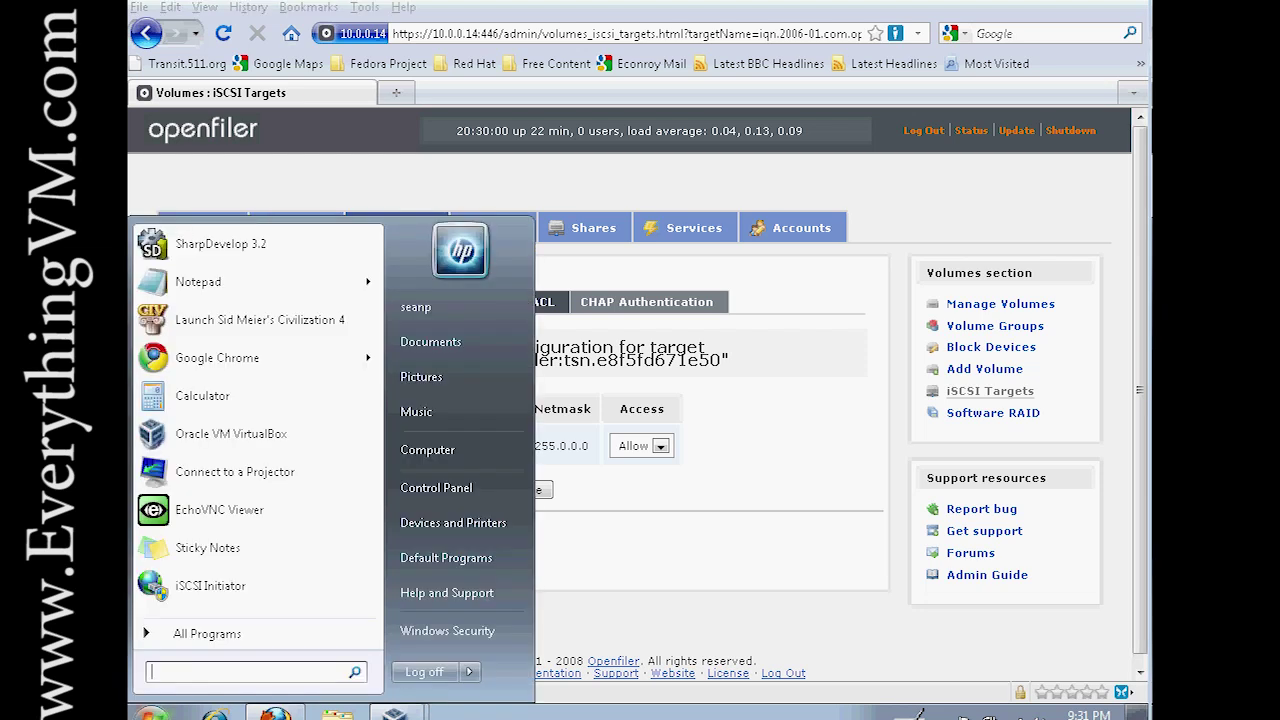
{"action": "left_click", "coordinate": [440, 489]}
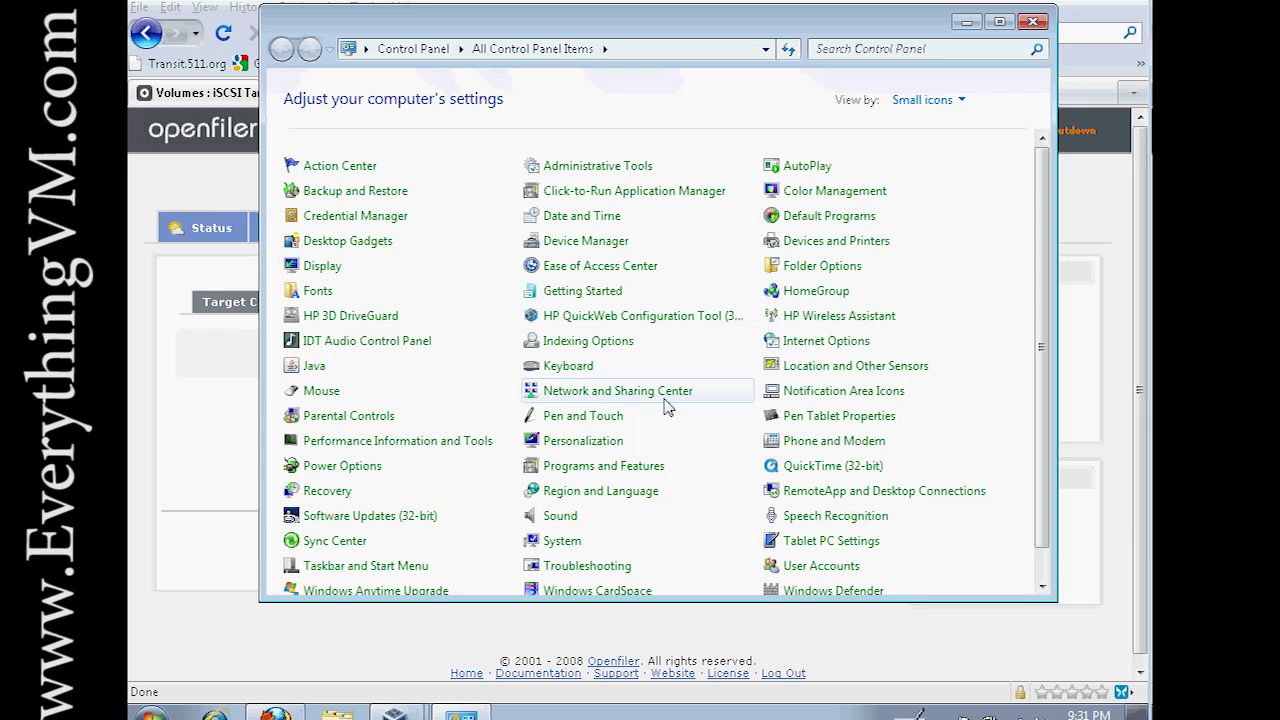
{"action": "left_click", "coordinate": [905, 51]}
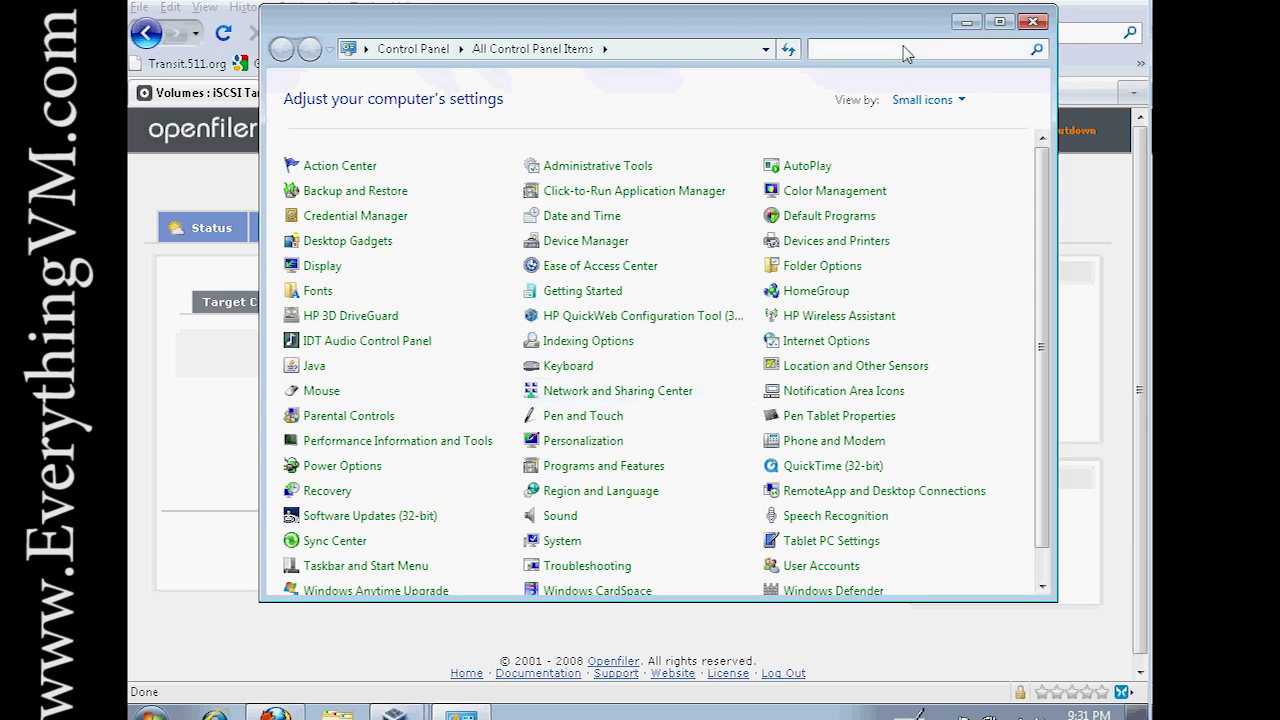
{"action": "type", "text": "i"}
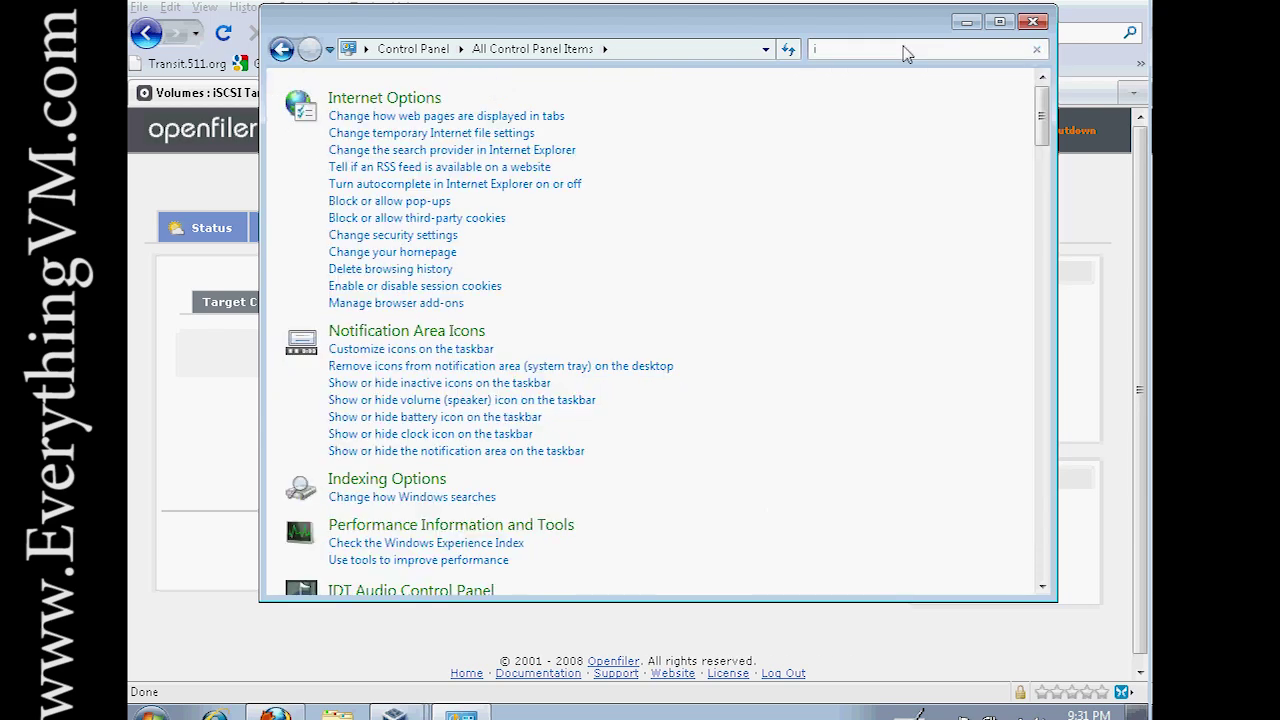
{"action": "left_click", "coordinate": [905, 52]}
{"action": "left_click", "coordinate": [905, 52]}
{"action": "type", "text": "sci"}
{"action": "key", "text": "BackSpace"}
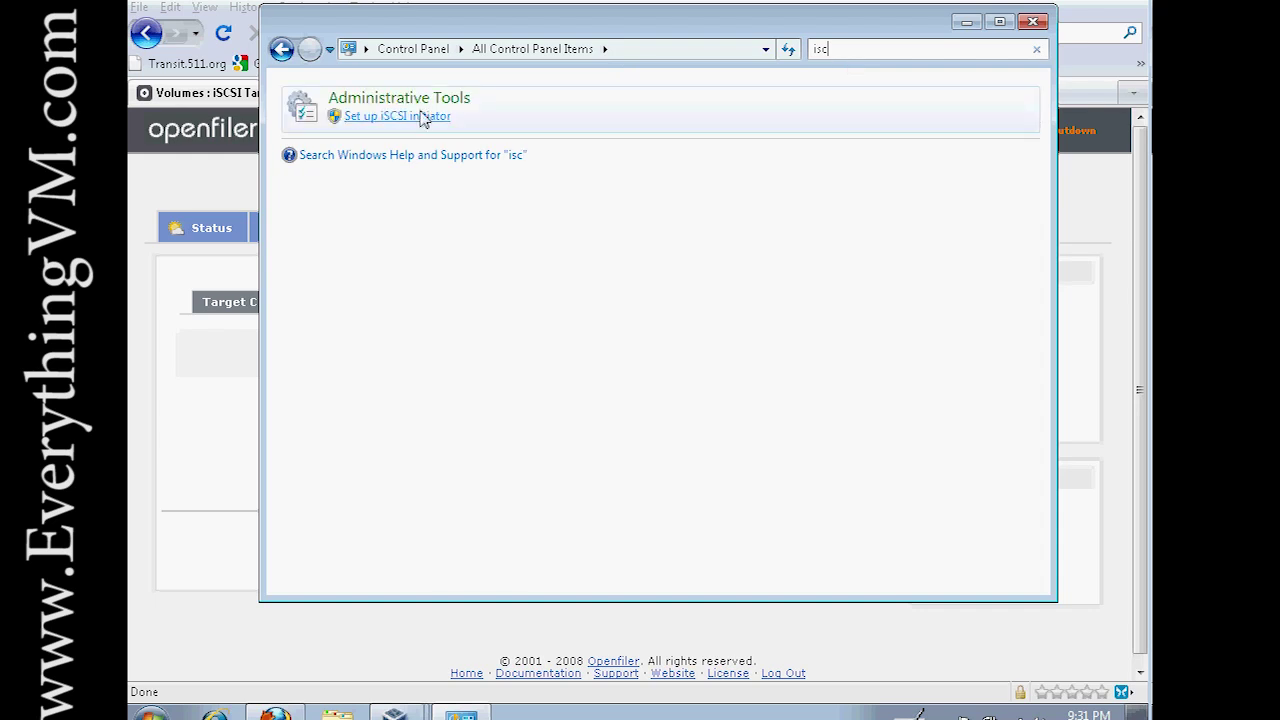
{"action": "left_click", "coordinate": [421, 116]}
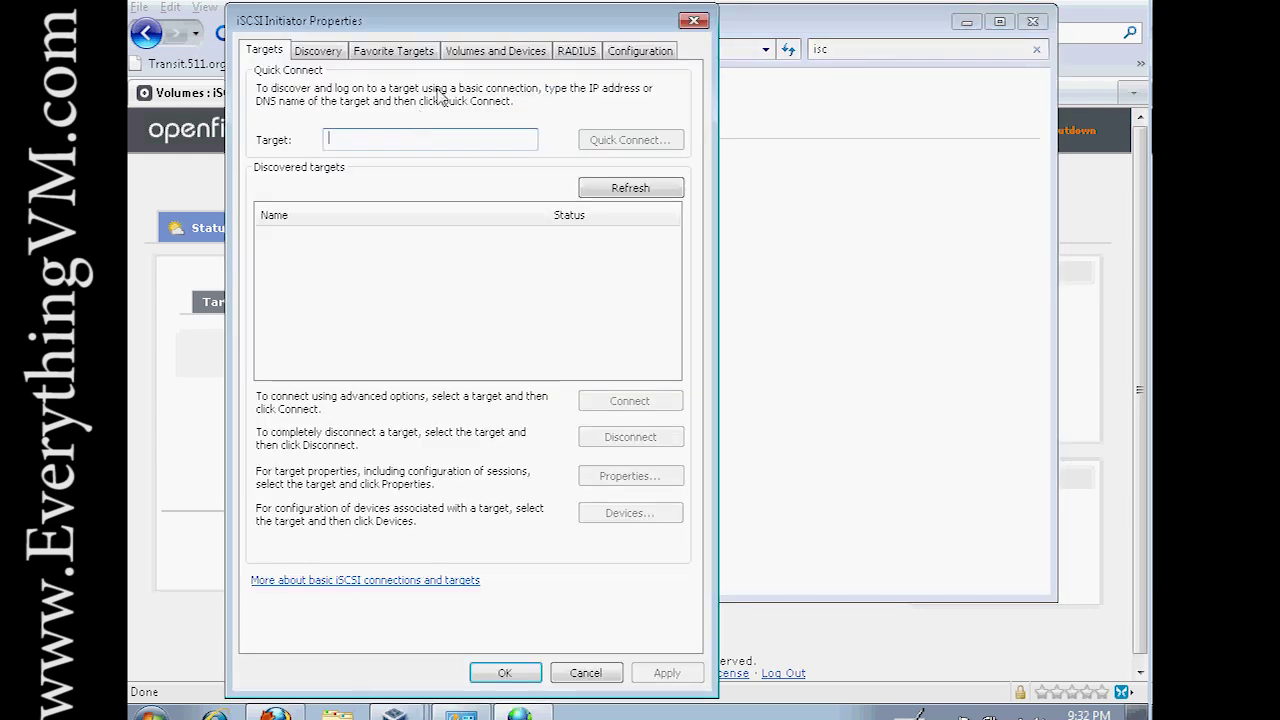
- Quick-connect the iSCSI initiator to the Openfiler target at 10.0.0.14 and accept the initiator properties
{"action": "type", "text": "10."}
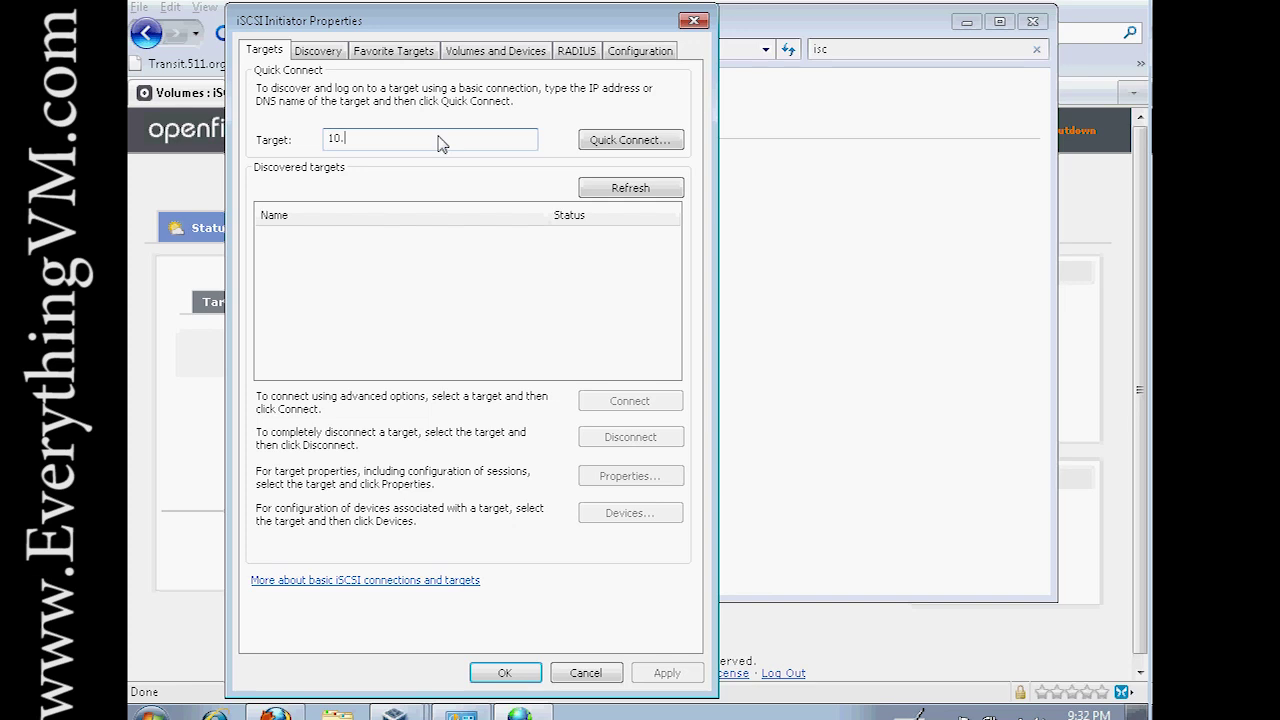
{"action": "type", "text": "0.0.14"}
{"action": "left_click", "coordinate": [630, 140]}
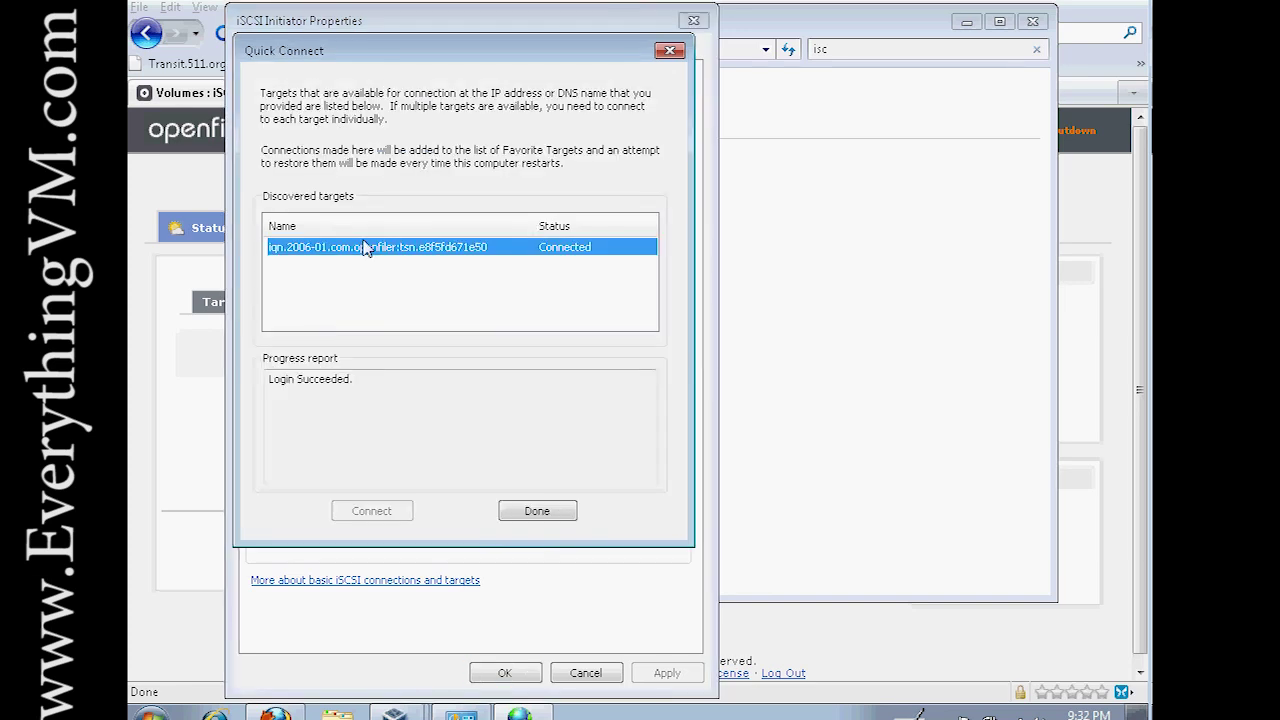
{"action": "left_click", "coordinate": [538, 512]}
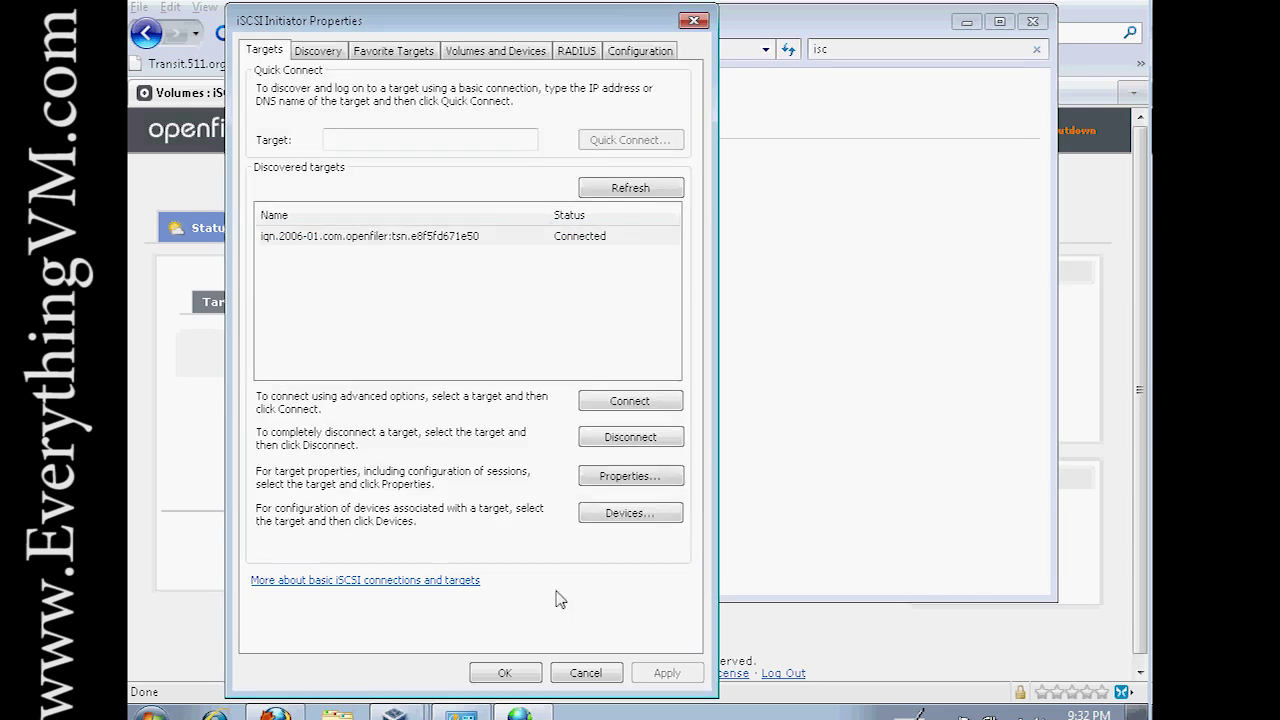
{"action": "left_click", "coordinate": [508, 677]}
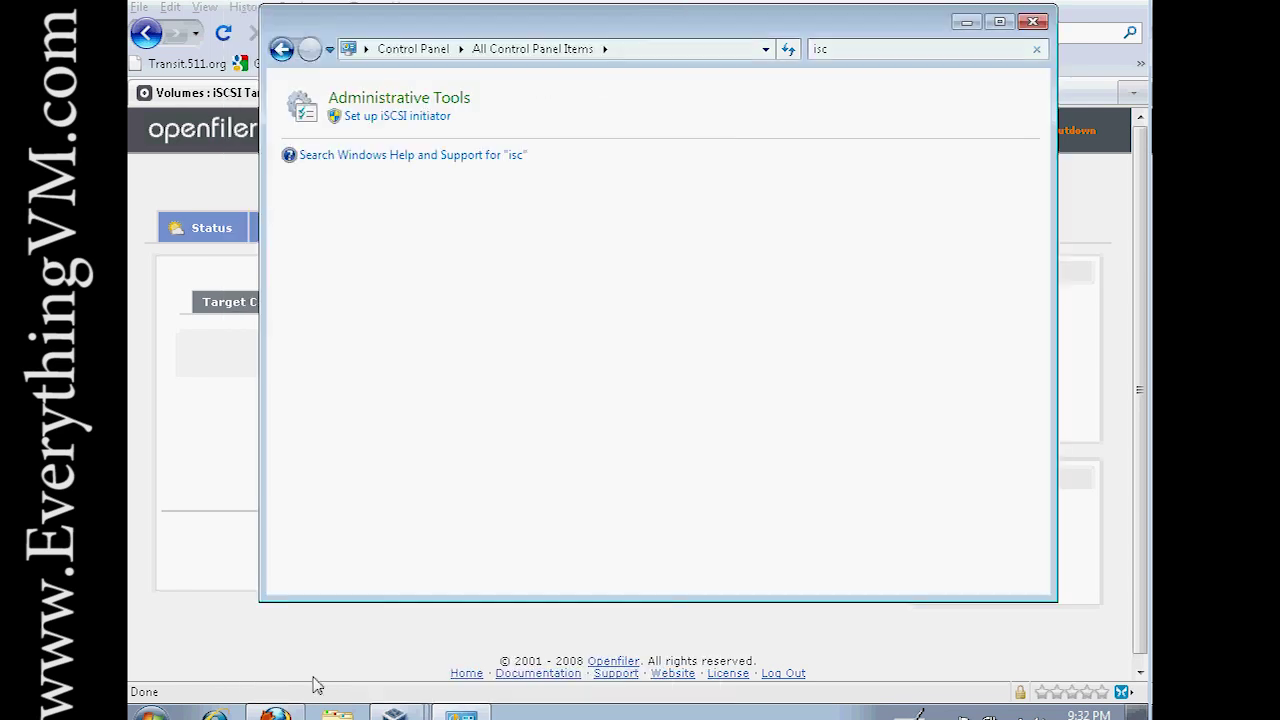
- Open Disk Management in Computer Management and initialize Disk 1 with the MBR partition style
{"action": "key", "text": "super"}
{"action": "right_click", "coordinate": [411, 459]}
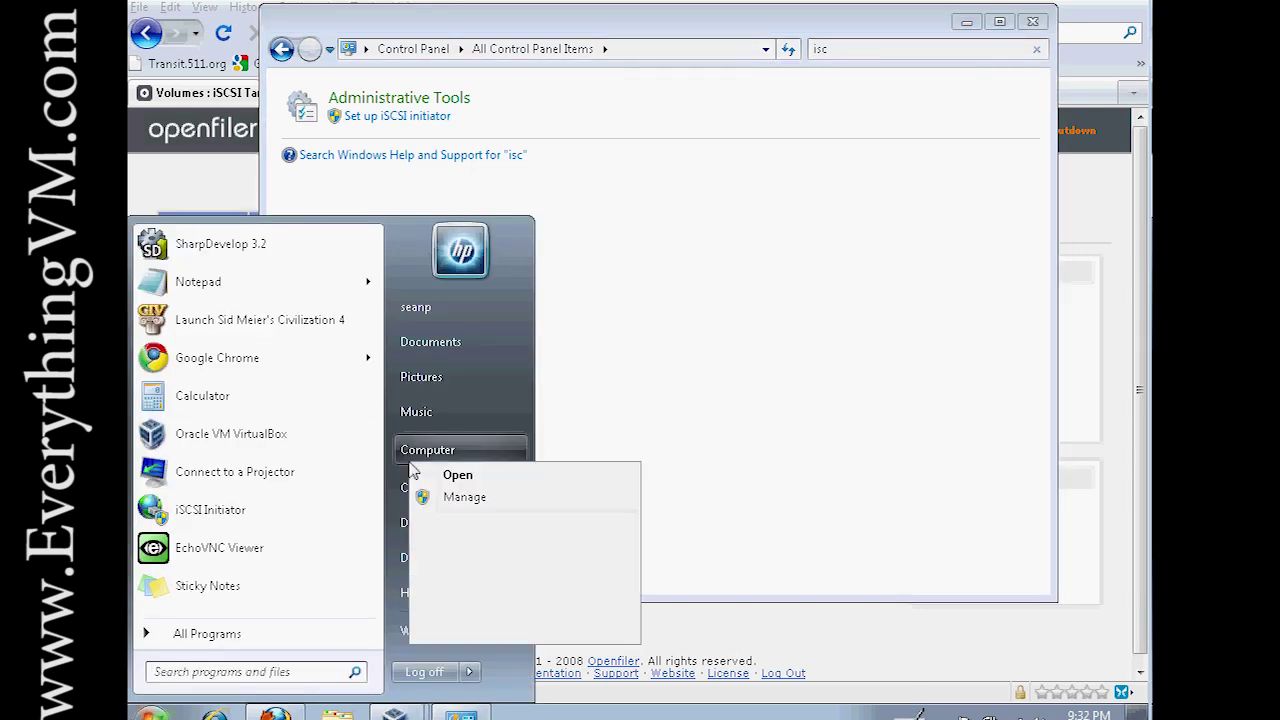
{"action": "left_click", "coordinate": [325, 450]}
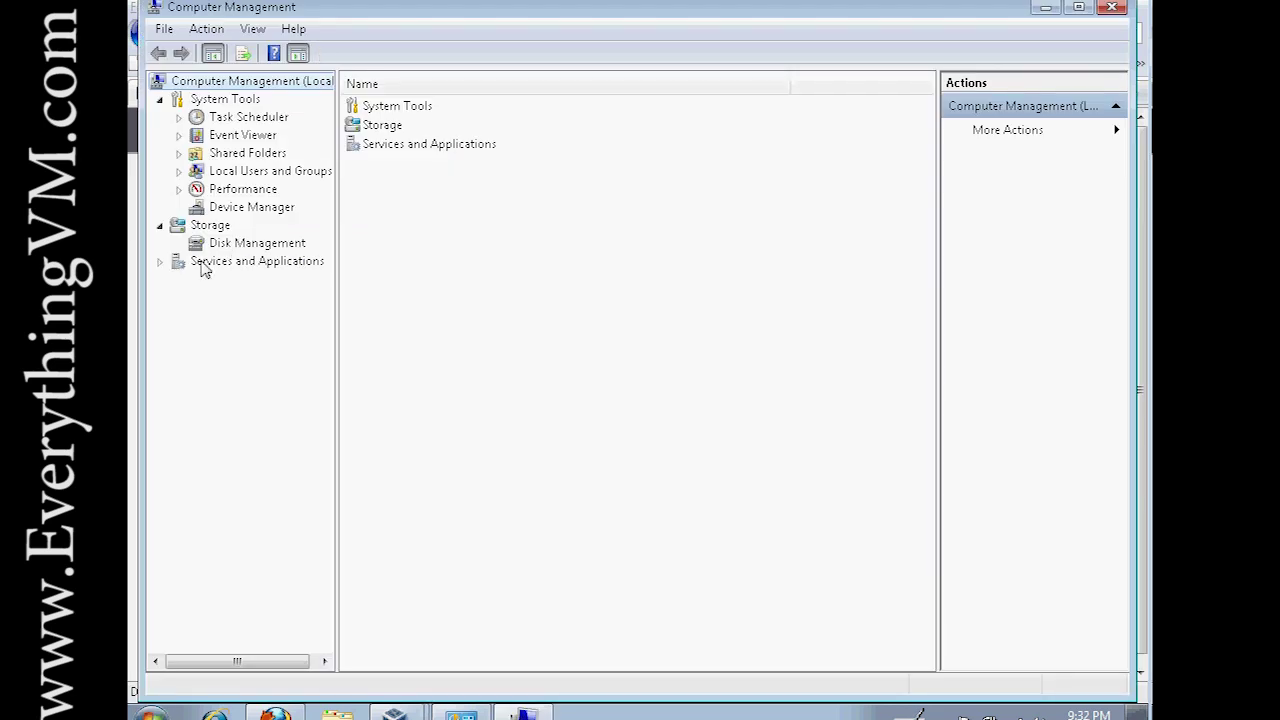
{"action": "left_click", "coordinate": [227, 245]}
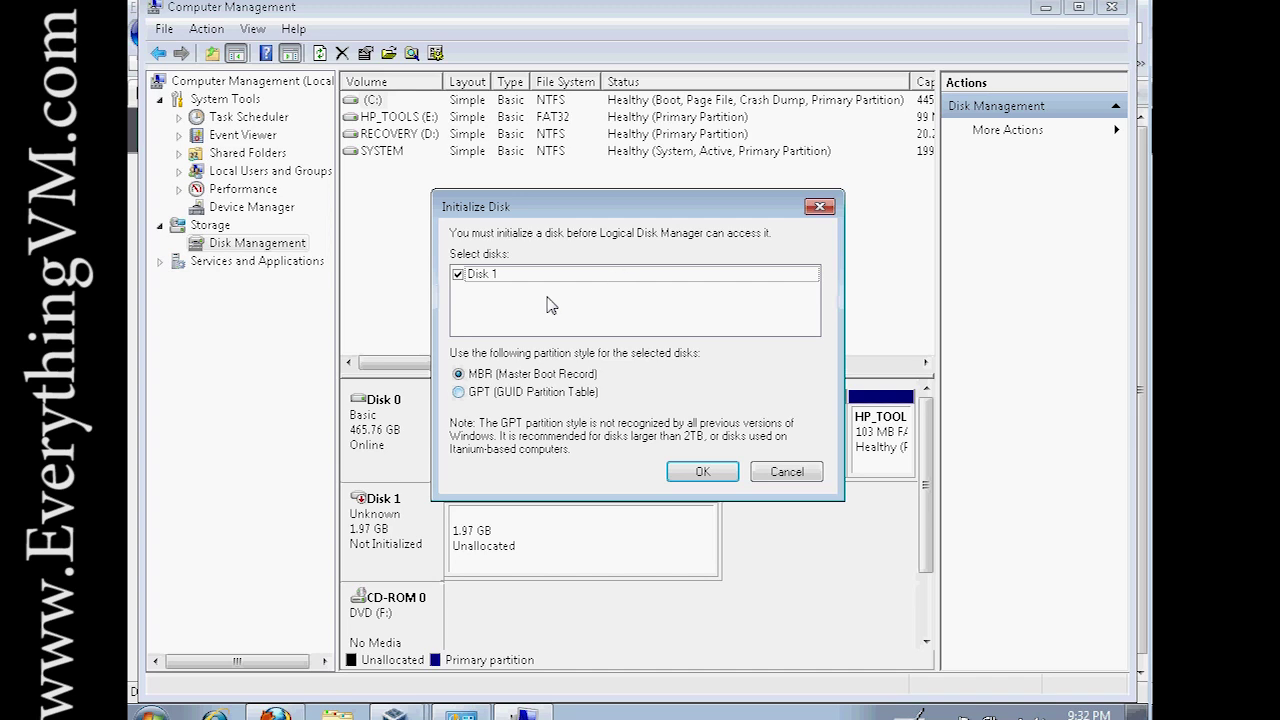
{"action": "left_click", "coordinate": [702, 471]}
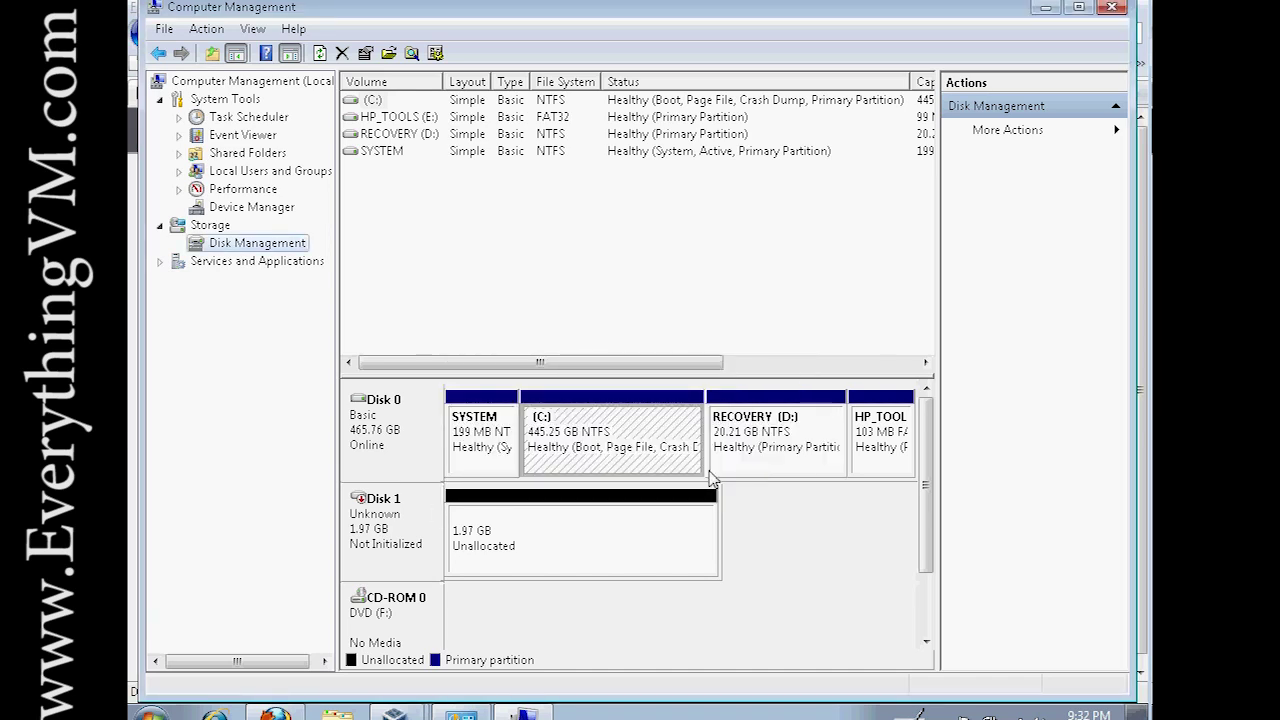
- Create a new simple NTFS volume on Disk 1's unallocated space with drive letter G, keeping the wizard's default settings
{"action": "right_click", "coordinate": [528, 514]}
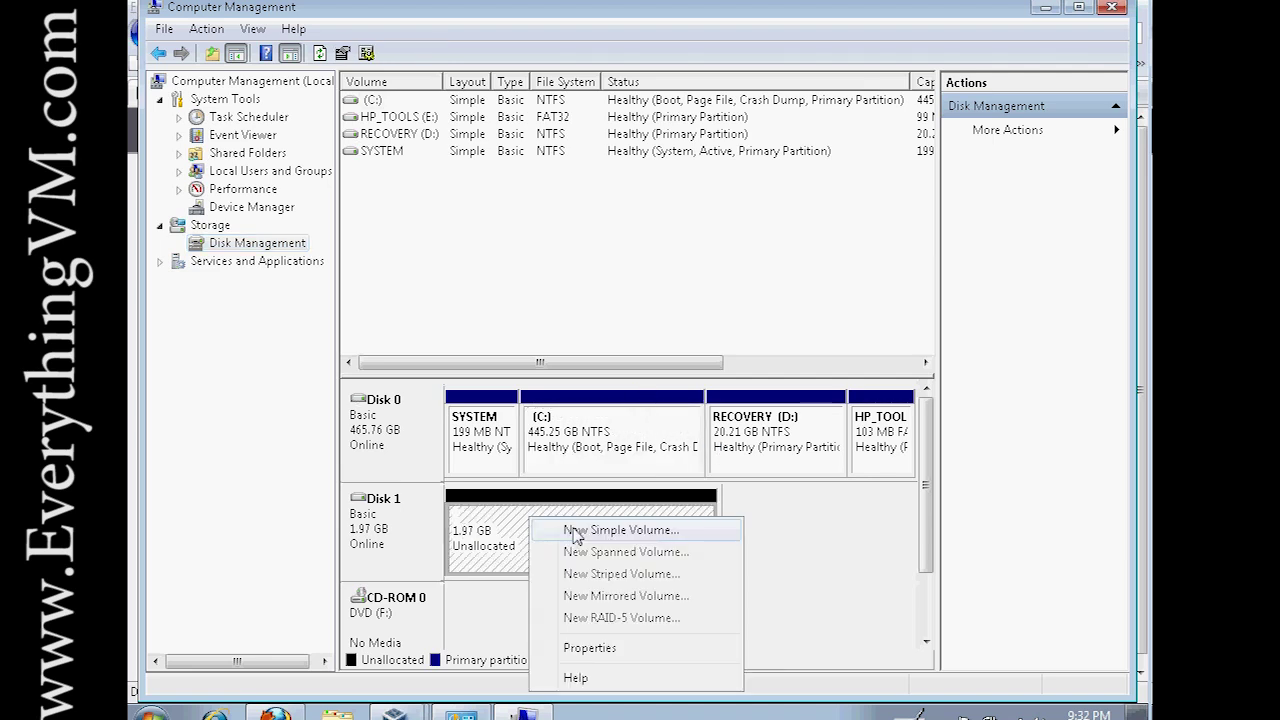
{"action": "left_click", "coordinate": [578, 530]}
{"action": "left_click", "coordinate": [726, 456]}
{"action": "left_click", "coordinate": [726, 456]}
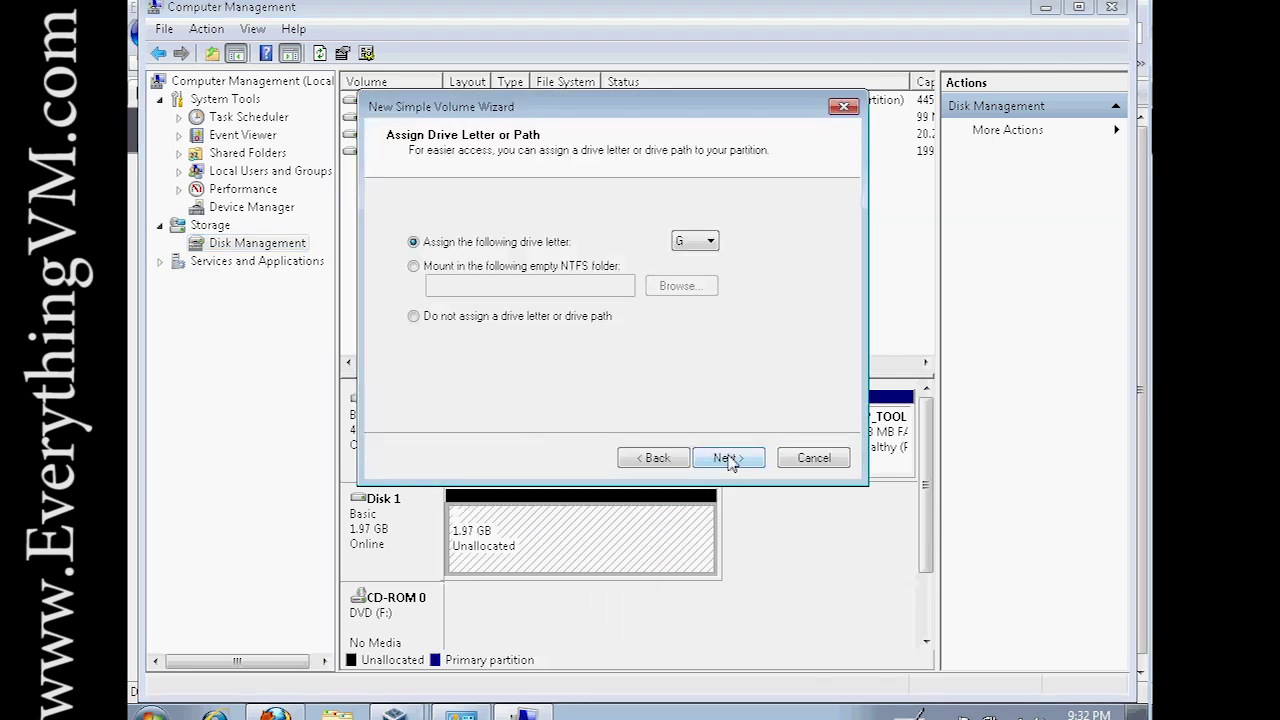
{"action": "left_click", "coordinate": [728, 458]}
{"action": "left_click", "coordinate": [728, 458]}
{"action": "left_click", "coordinate": [729, 458]}
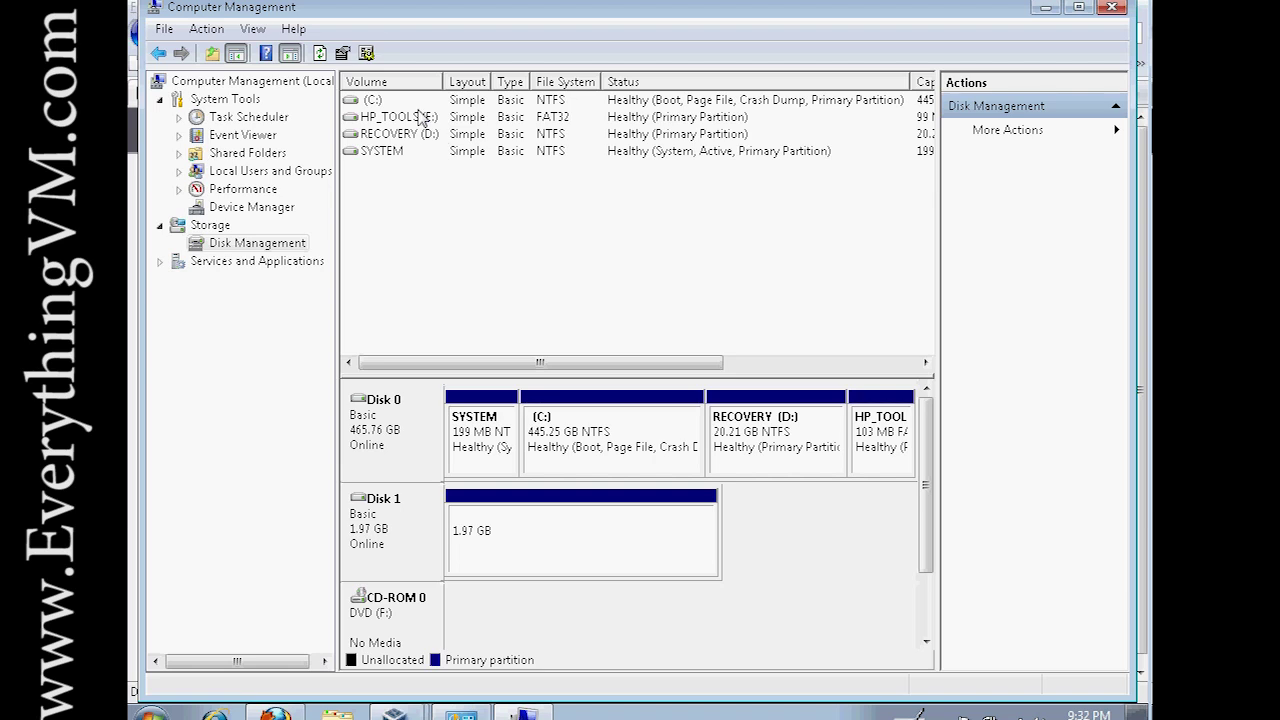
- Open the new G: volume on Disk 1 to check its contents, and close its folder window
{"action": "right_click", "coordinate": [543, 538]}
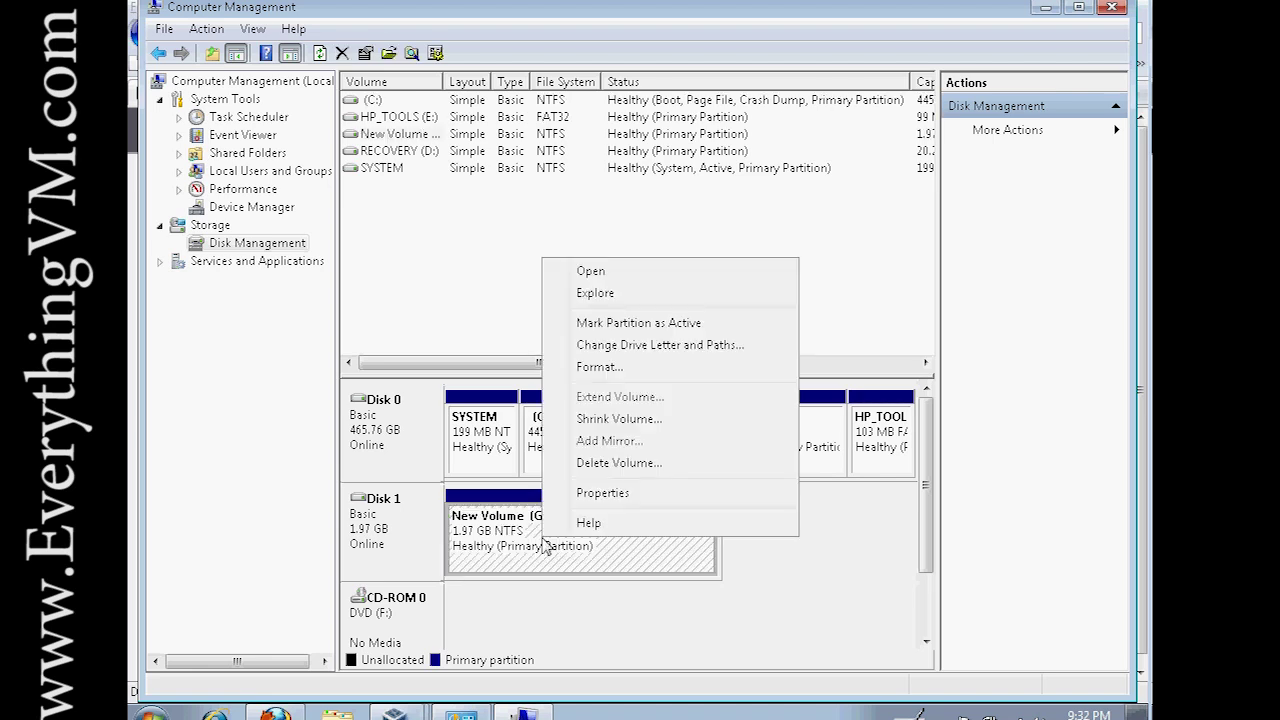
{"action": "right_click", "coordinate": [510, 535]}
{"action": "left_click", "coordinate": [558, 268]}
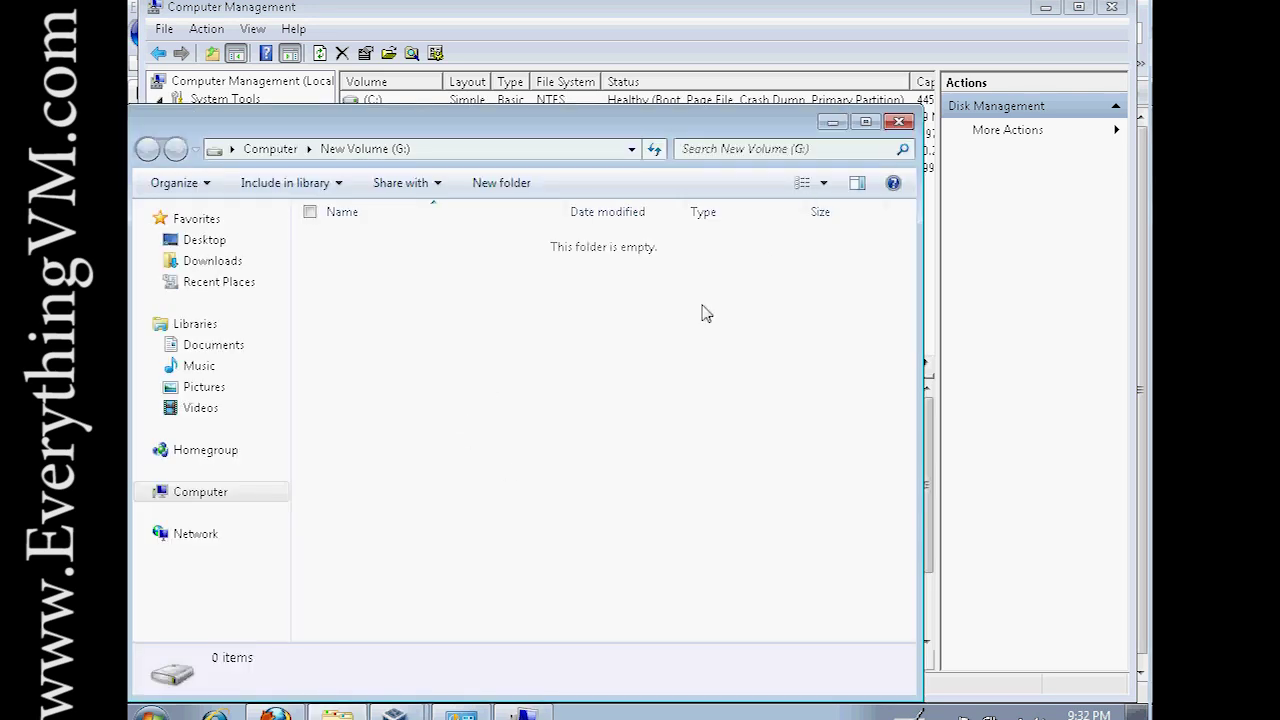
{"action": "left_click", "coordinate": [899, 122]}
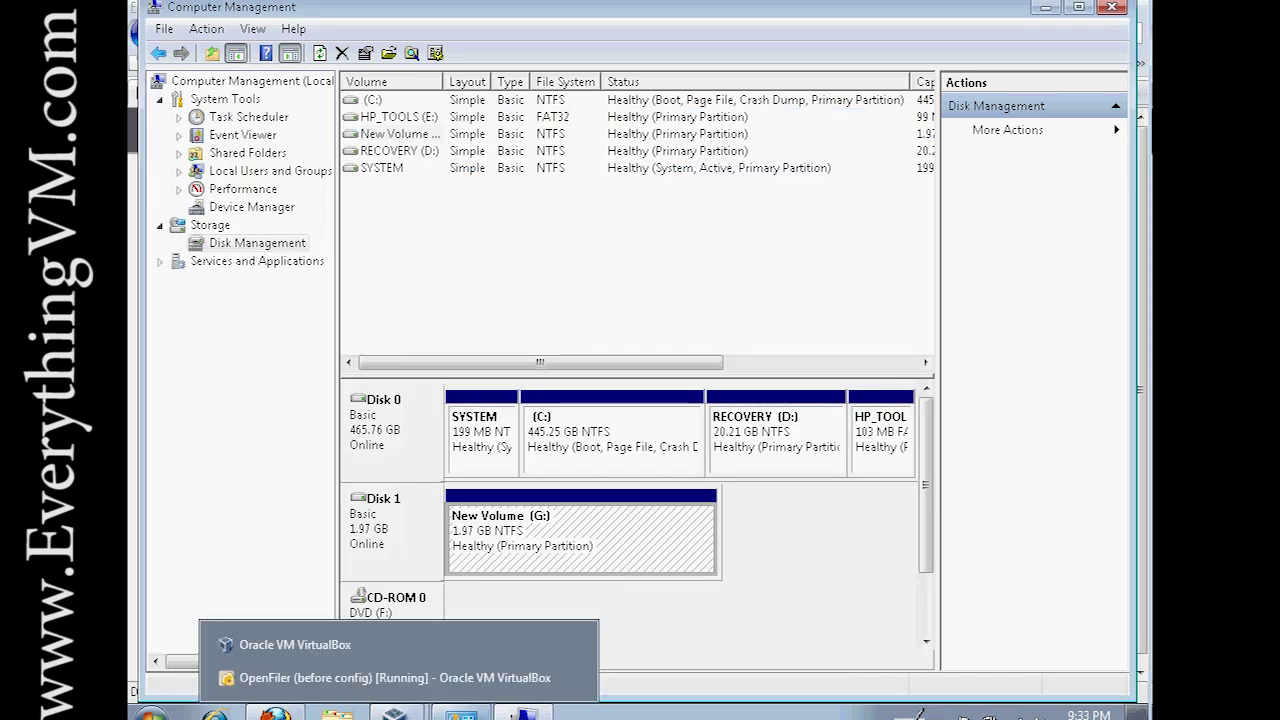
{"action": "left_click", "coordinate": [784, 540]}
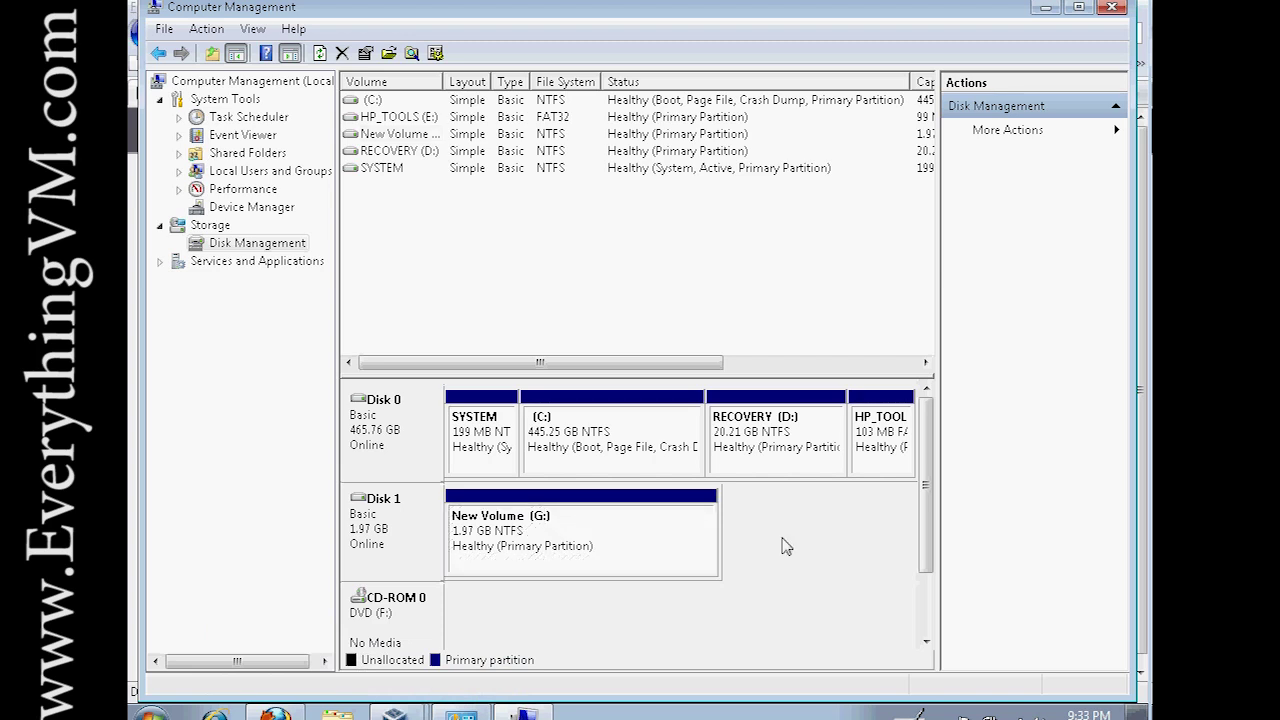